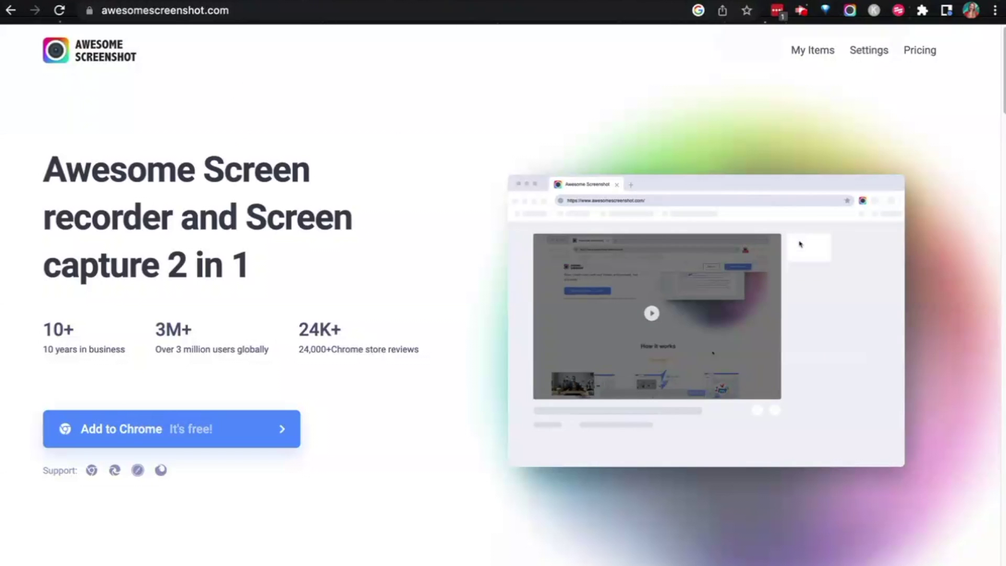
- Switch to the emmastara.com tab and open the Awesome Screenshot extension menu
{"action": "left_click", "coordinate": [759, 1]}
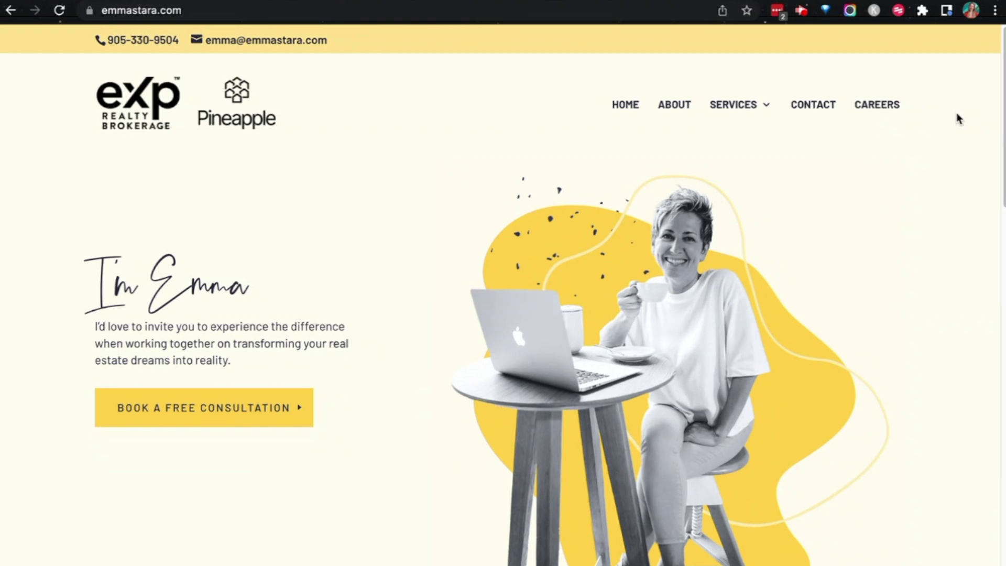
{"action": "left_click", "coordinate": [850, 11]}
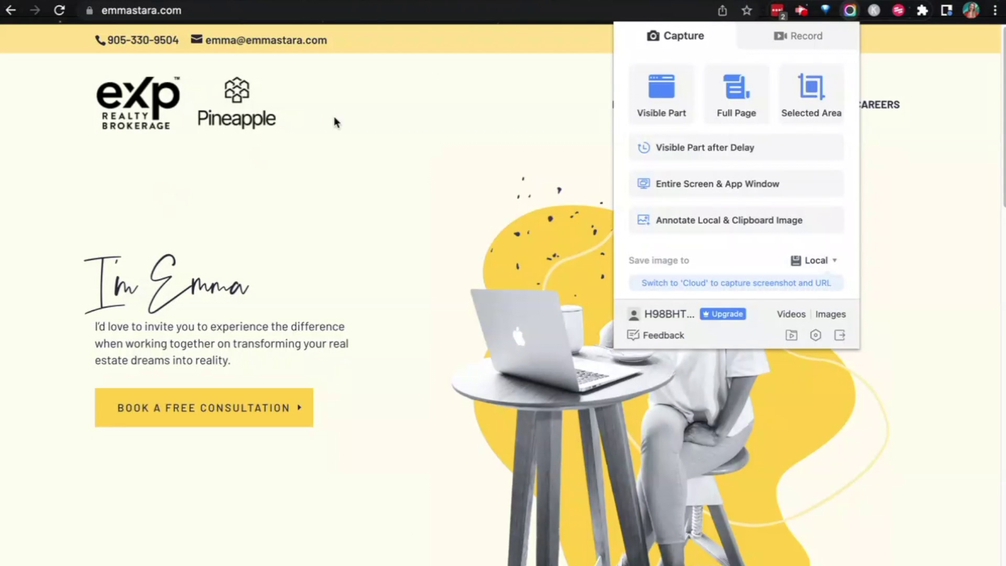
- Drag a Selected Area rectangle over the homepage, then cancel that capture
{"action": "left_click", "coordinate": [807, 88]}
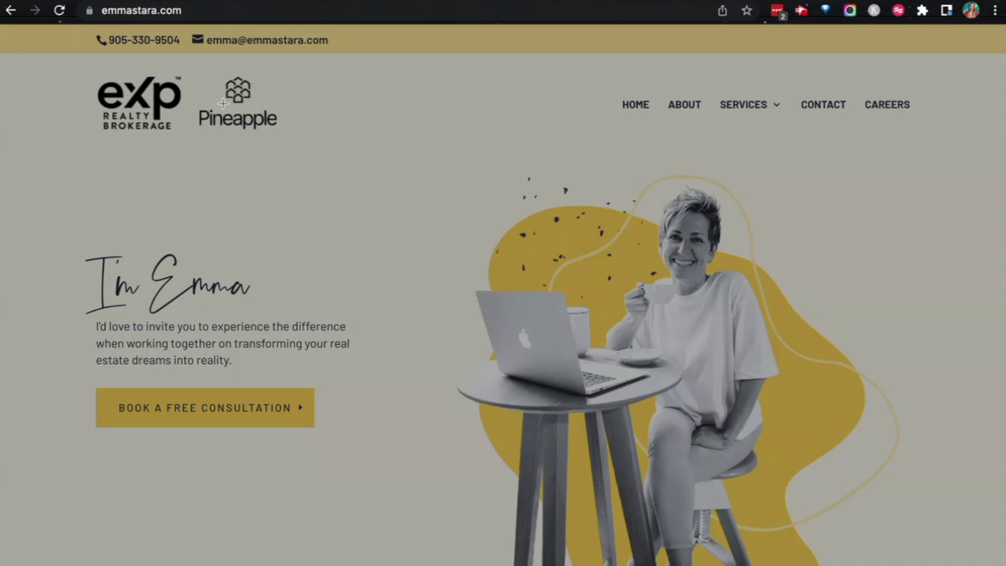
{"action": "left_click_drag", "start_coordinate": [229, 84], "coordinate": [716, 293]}
{"action": "scroll", "coordinate": [853, 250], "scroll_direction": "up", "scroll_amount": 10}
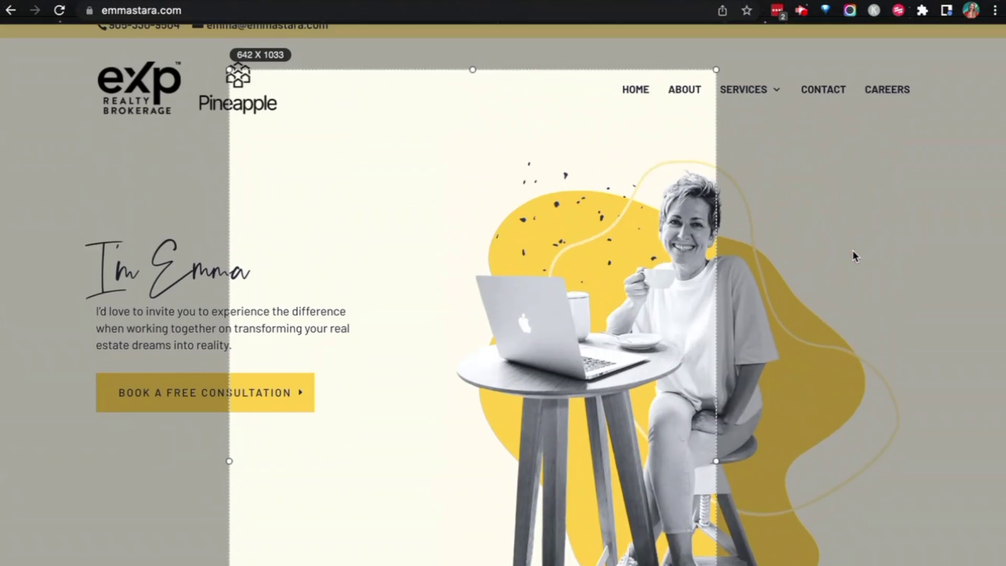
{"action": "scroll", "coordinate": [769, 237], "scroll_direction": "down", "scroll_amount": 8}
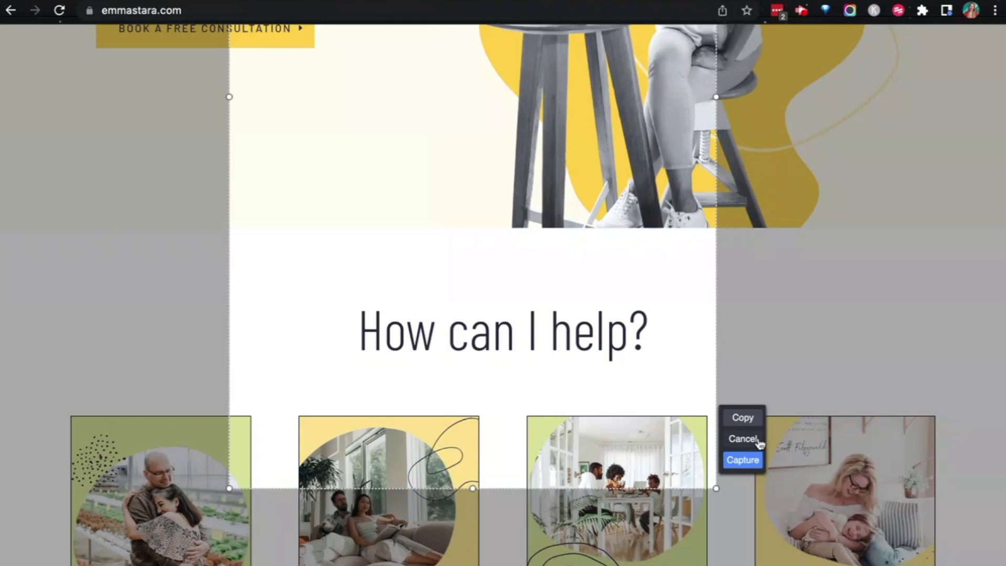
{"action": "left_click", "coordinate": [757, 440]}
{"action": "scroll", "coordinate": [841, 266], "scroll_direction": "up", "scroll_amount": 8}
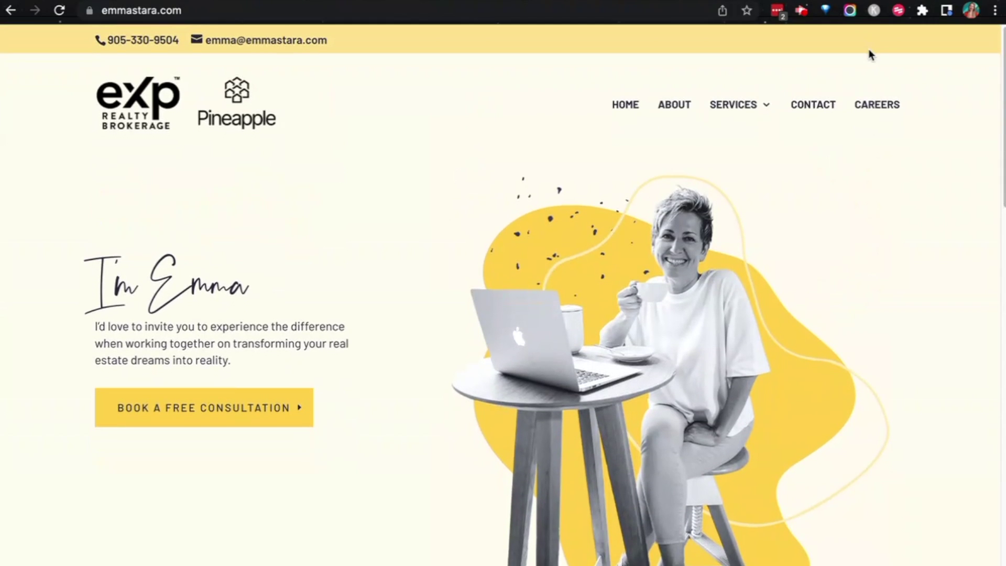
- Keep the save location on Local and take a Full Page capture of the homepage
{"action": "left_click", "coordinate": [849, 11]}
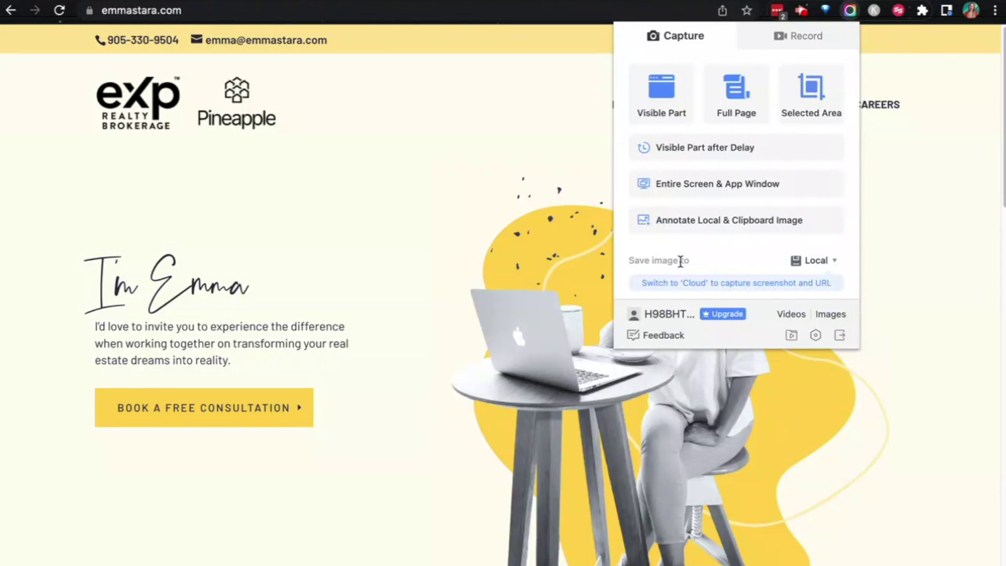
{"action": "left_click", "coordinate": [816, 264]}
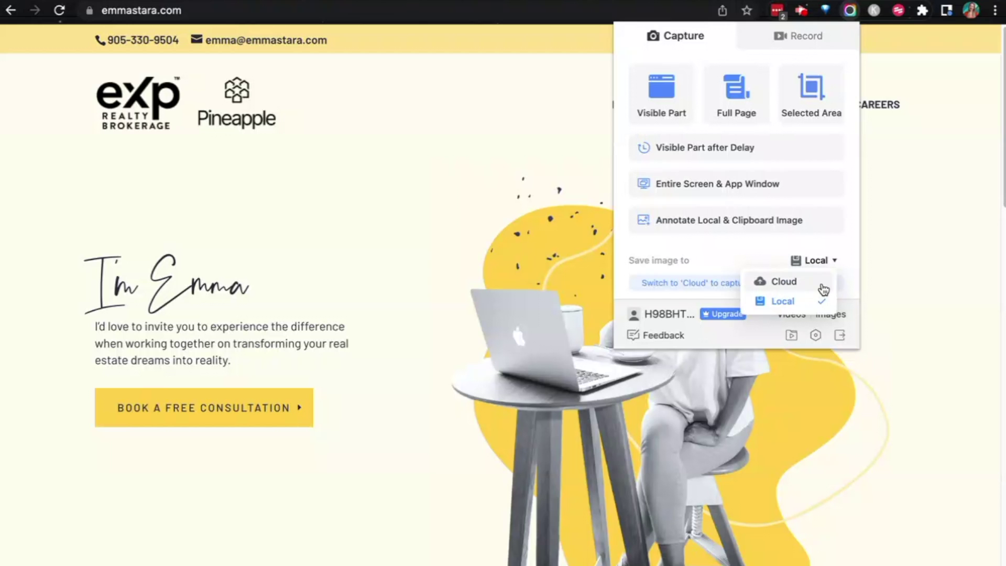
{"action": "left_click", "coordinate": [731, 257]}
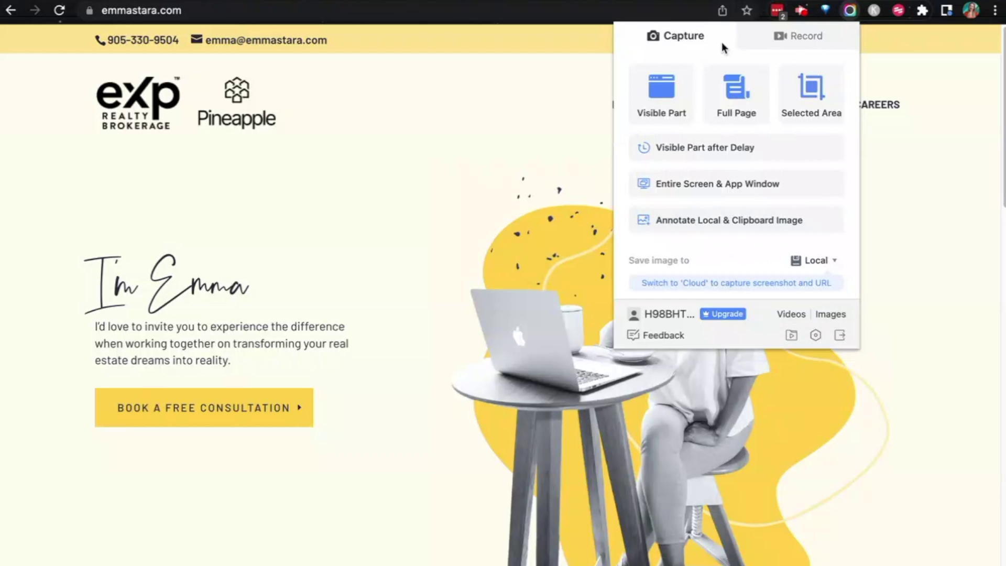
{"action": "left_click", "coordinate": [740, 96]}
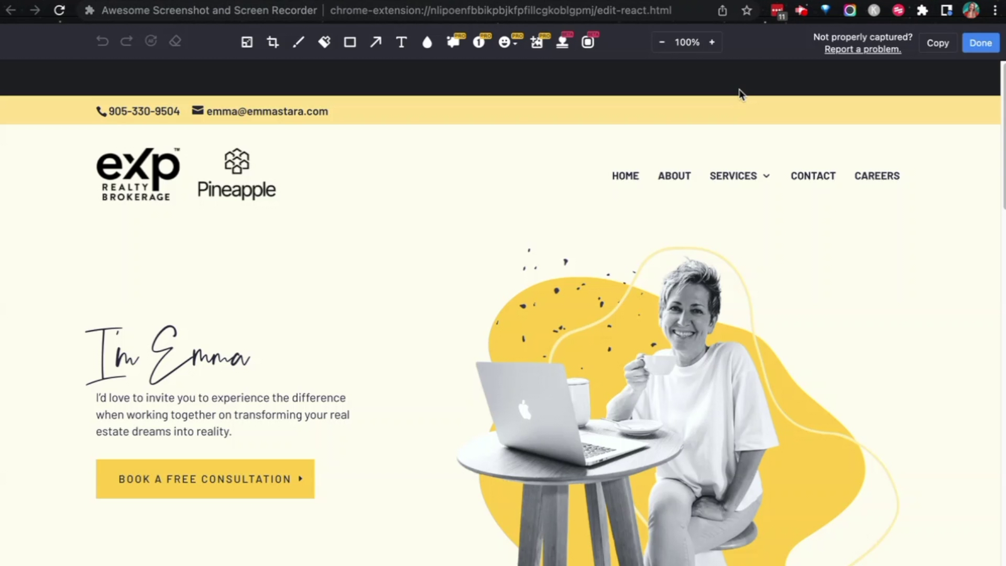
- Highlight the words "experience the" in red and draw a red arrow pointing at them
{"action": "scroll", "coordinate": [789, 124], "scroll_direction": "down", "scroll_amount": 4}
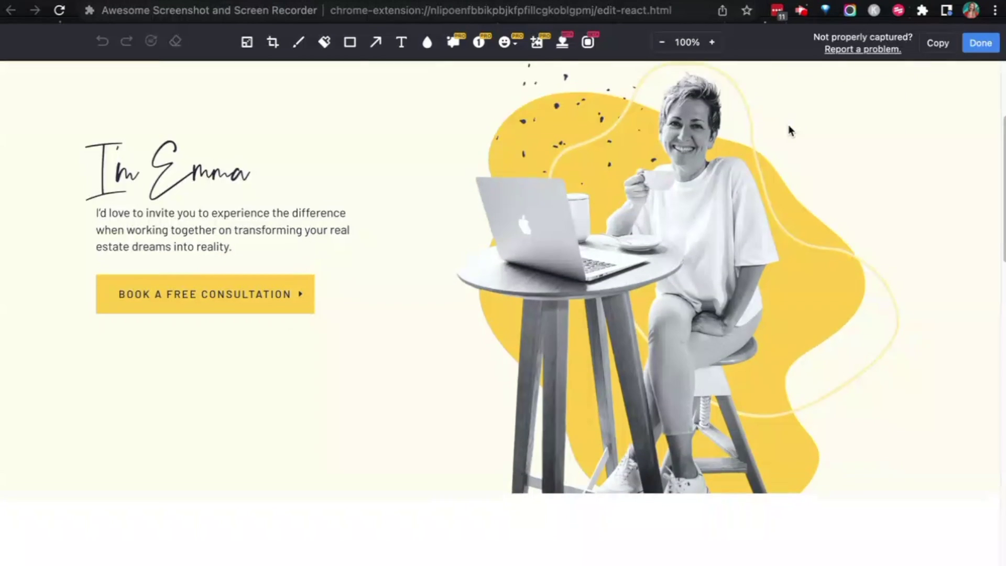
{"action": "scroll", "coordinate": [788, 126], "scroll_direction": "up", "scroll_amount": 4}
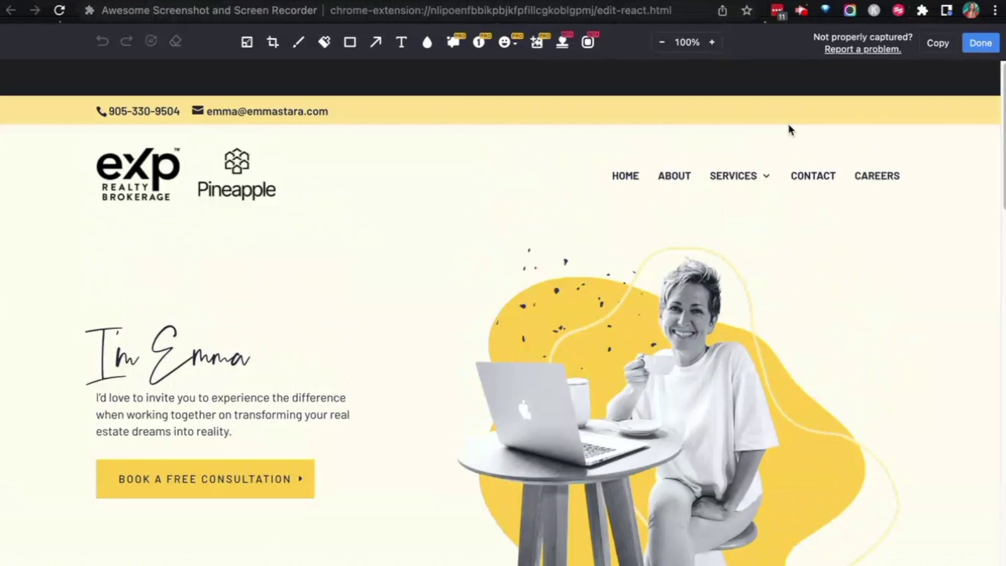
{"action": "left_click", "coordinate": [324, 44]}
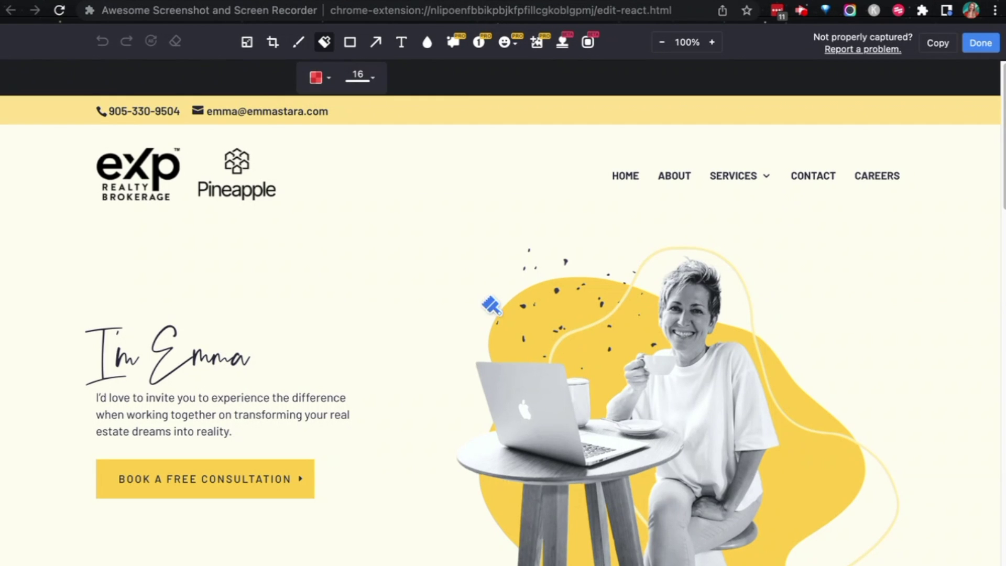
{"action": "scroll", "coordinate": [321, 274], "scroll_direction": "down", "scroll_amount": 3}
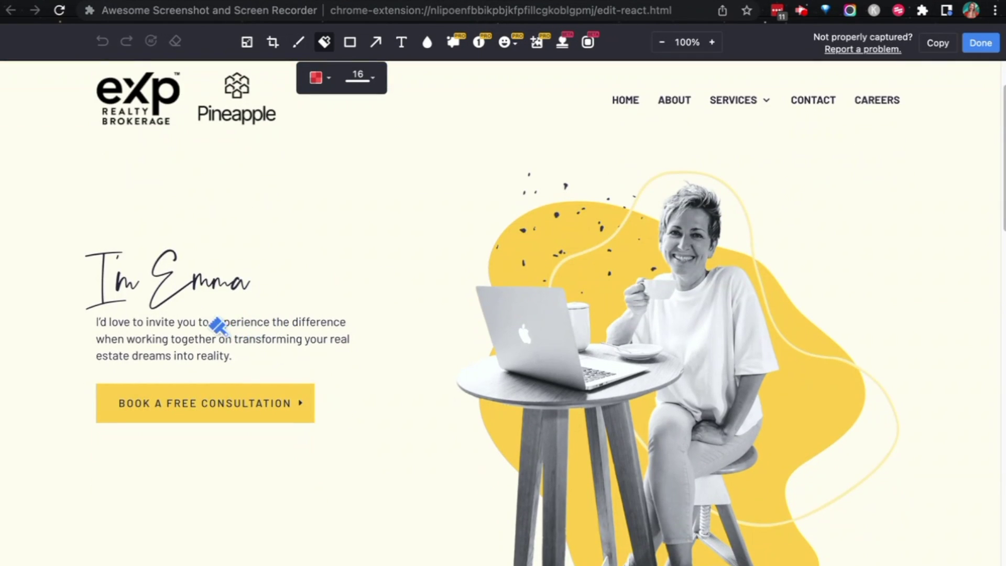
{"action": "mouse_move", "coordinate": [218, 326]}
{"action": "left_mouse_down"}
{"action": "mouse_move", "coordinate": [276, 325]}
{"action": "mouse_move", "coordinate": [265, 328]}
{"action": "left_mouse_up"}
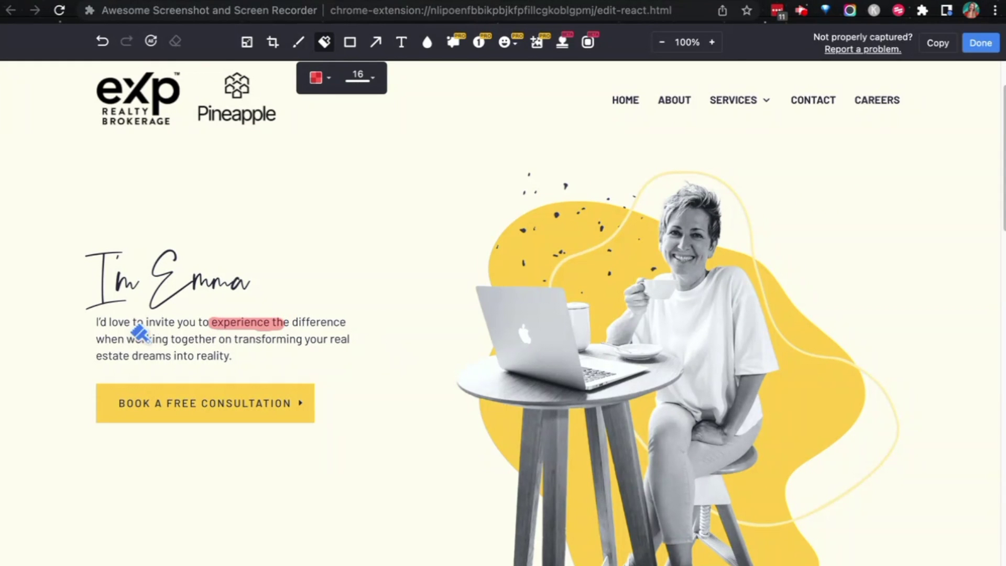
{"action": "left_click", "coordinate": [375, 42]}
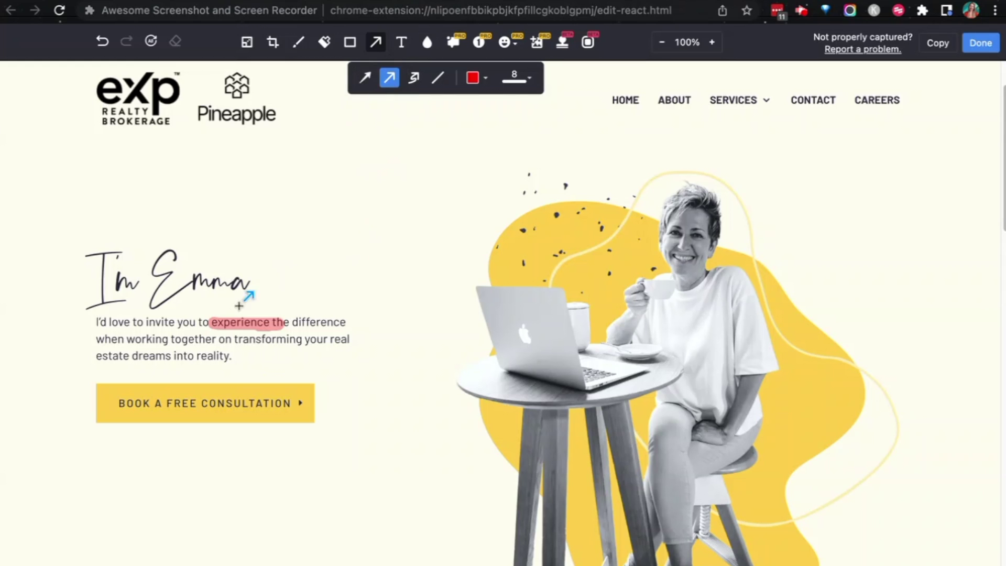
{"action": "left_click_drag", "start_coordinate": [335, 227], "coordinate": [268, 308]}
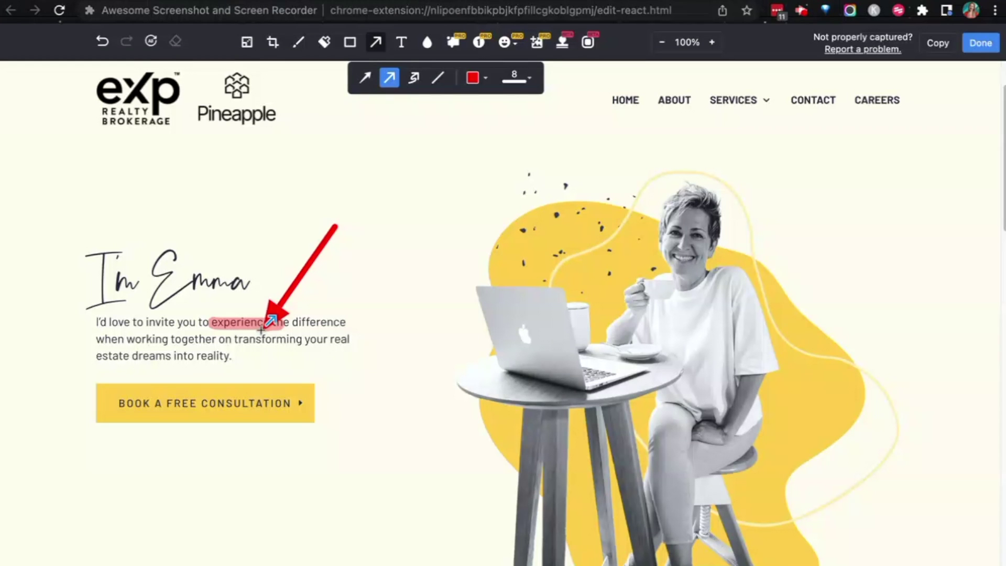
- Add the text note "Hey there's a spelling mistake" above the arrow
{"action": "left_click", "coordinate": [401, 42]}
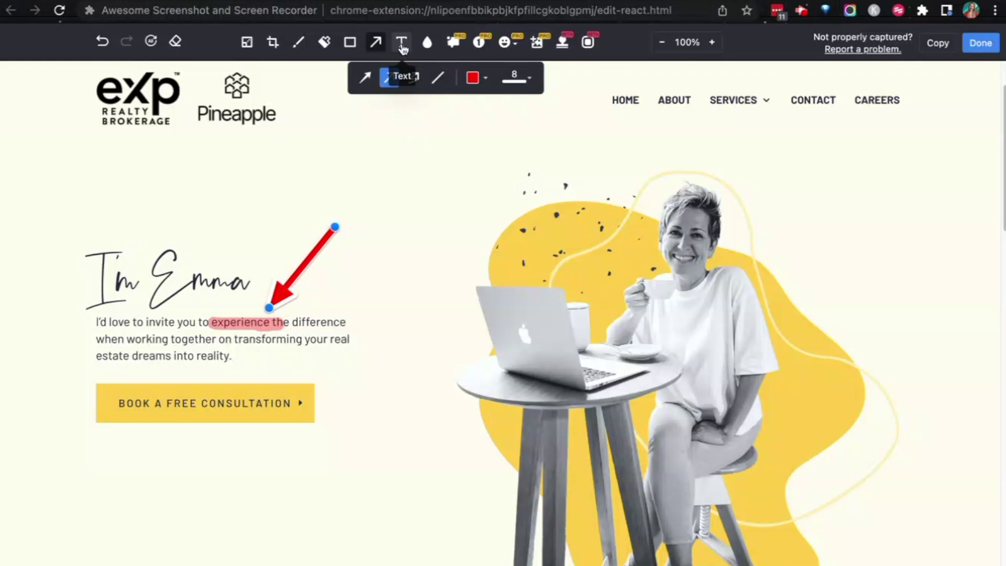
{"action": "left_click", "coordinate": [344, 199]}
{"action": "type", "text": "Hey th"}
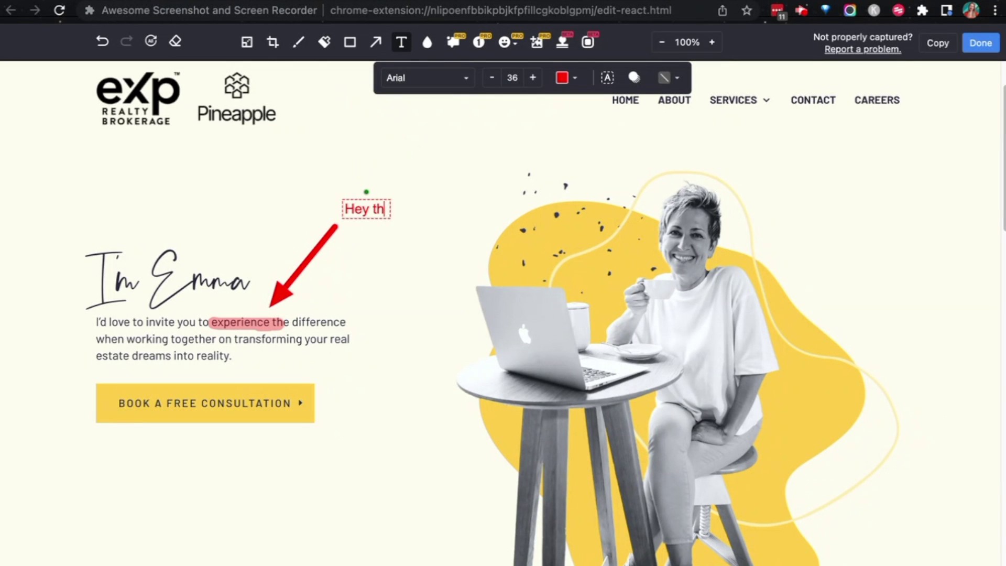
{"action": "type", "text": "ere's a spelling mistake"}
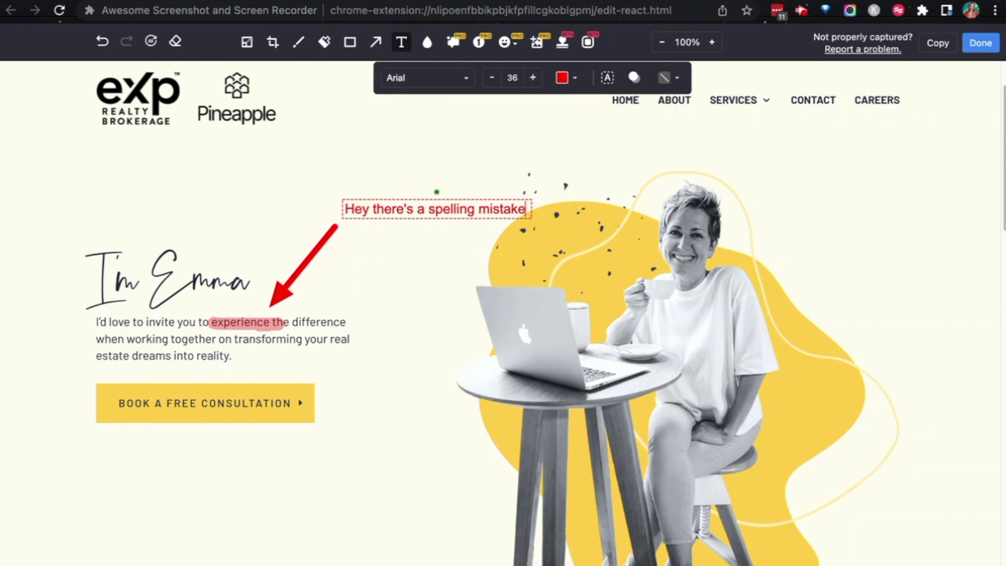
{"action": "left_click", "coordinate": [494, 134]}
{"action": "left_click", "coordinate": [401, 42]}
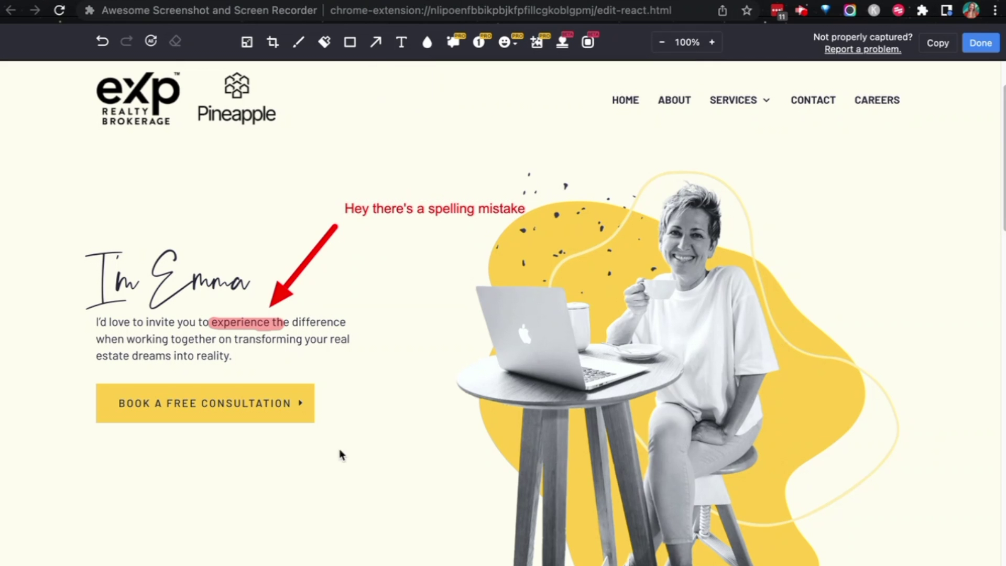
{"action": "scroll", "coordinate": [679, 319], "scroll_direction": "down", "scroll_amount": 12}
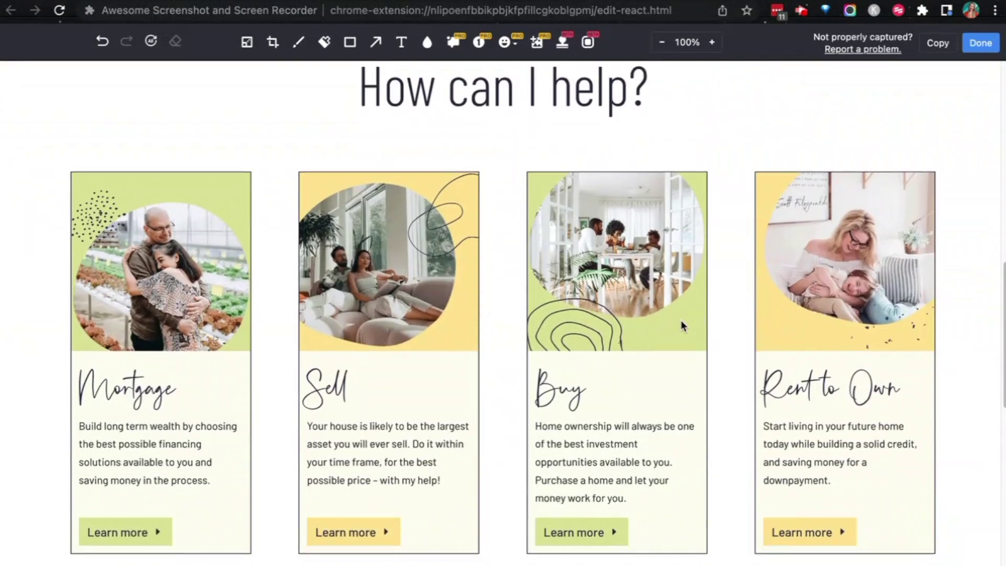
{"action": "scroll", "coordinate": [536, 316], "scroll_direction": "up", "scroll_amount": 12}
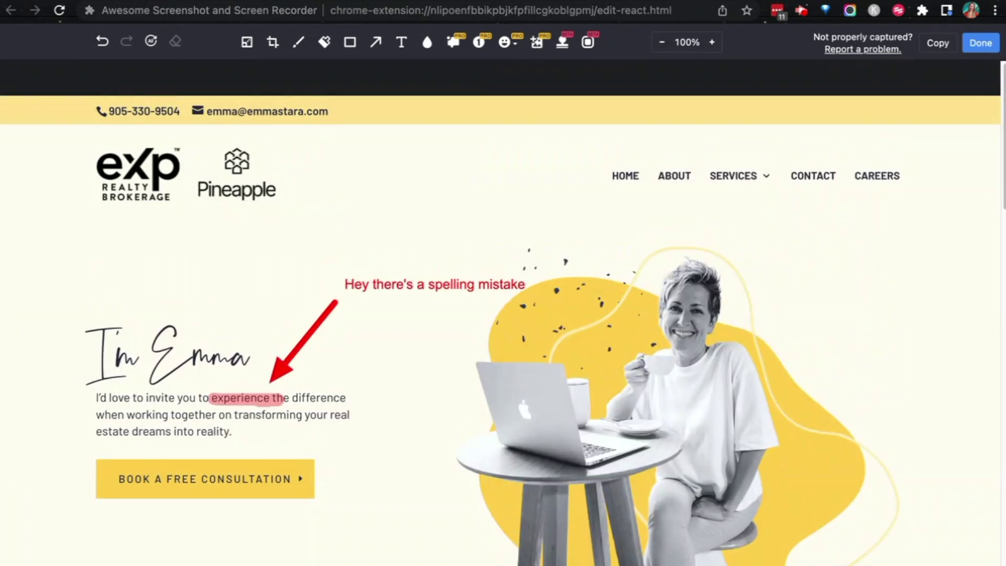
- Finish the annotated screenshot with Done, review the export preview, then close it to return to emmastara.com
{"action": "left_click", "coordinate": [984, 44]}
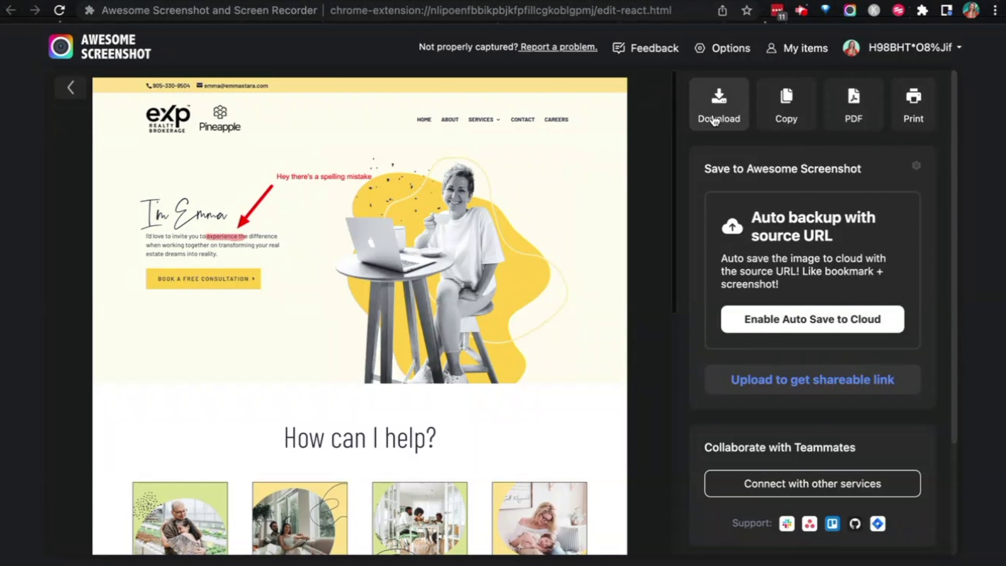
{"action": "scroll", "coordinate": [435, 272], "scroll_direction": "down", "scroll_amount": 5}
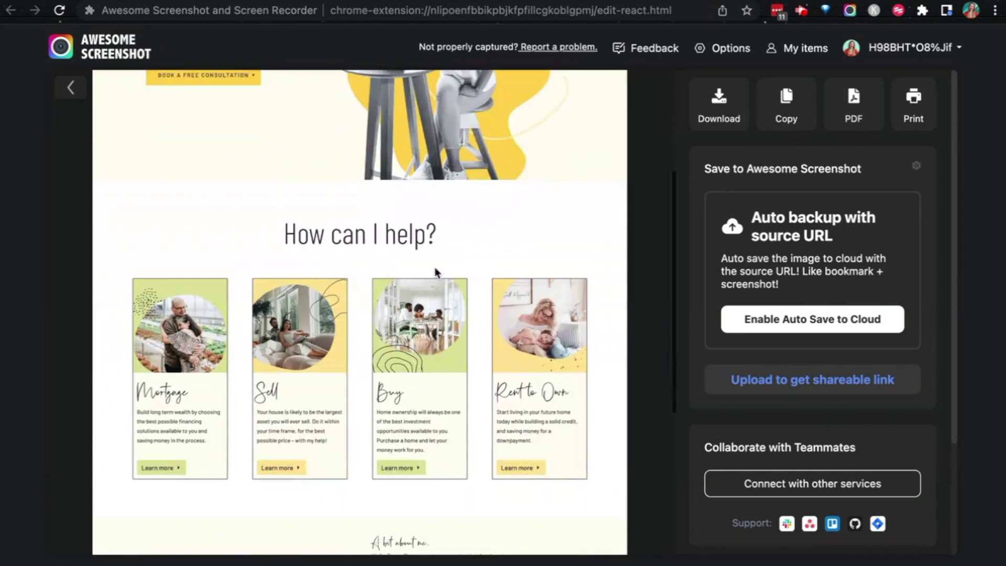
{"action": "scroll", "coordinate": [435, 272], "scroll_direction": "up", "scroll_amount": 5}
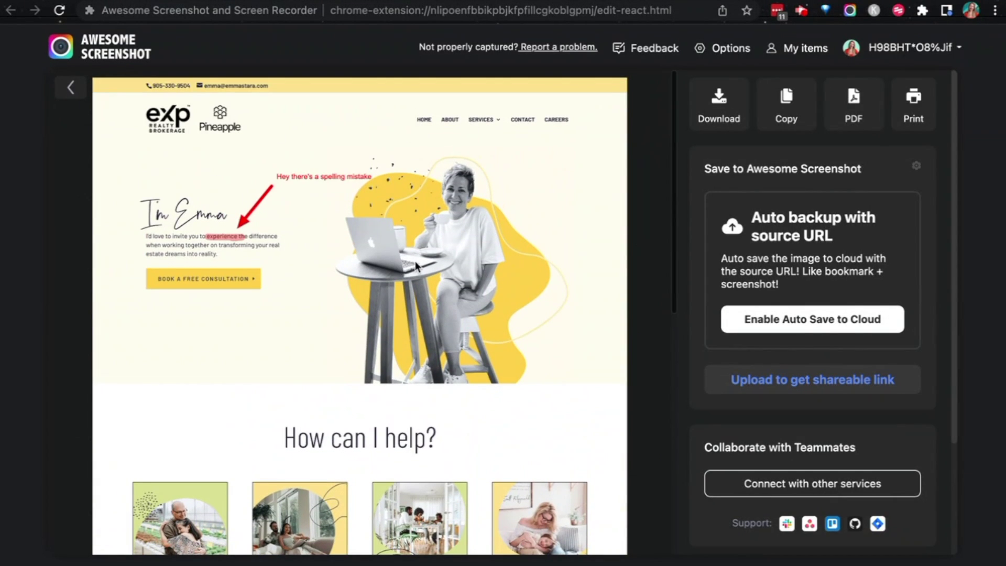
{"action": "scroll", "coordinate": [416, 266], "scroll_direction": "down", "scroll_amount": 5}
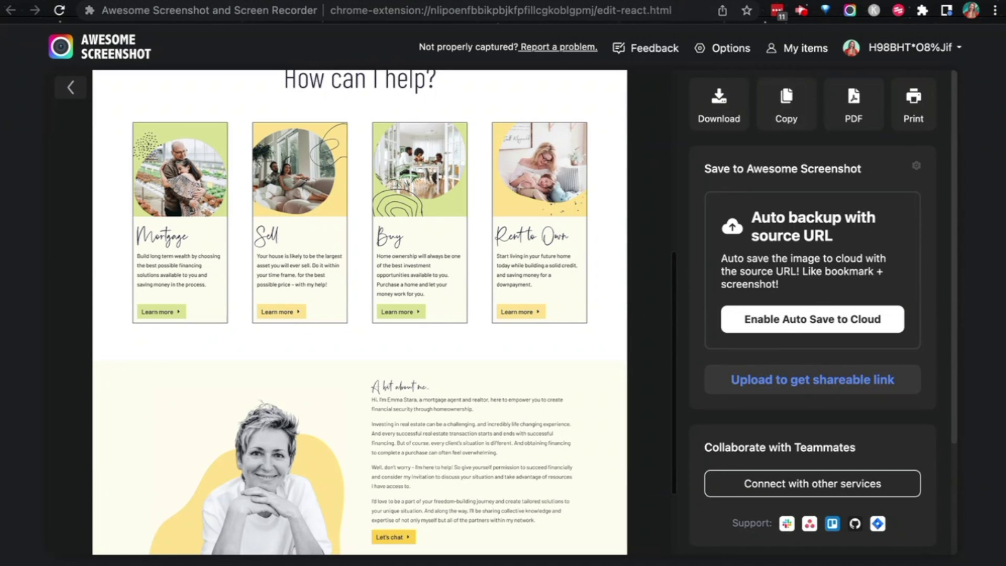
{"action": "key", "text": "ctrl+w"}
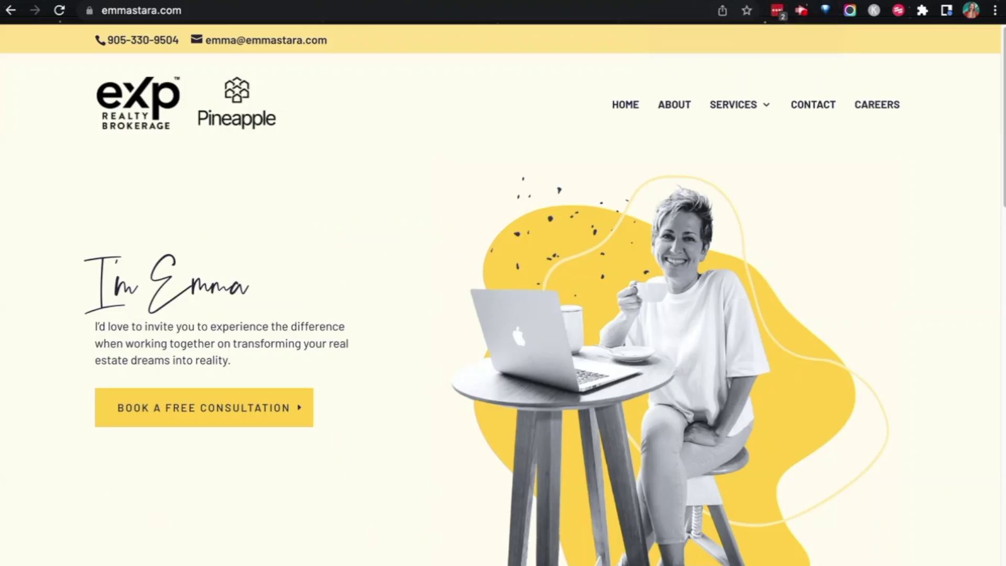
{"action": "left_click", "coordinate": [849, 11]}
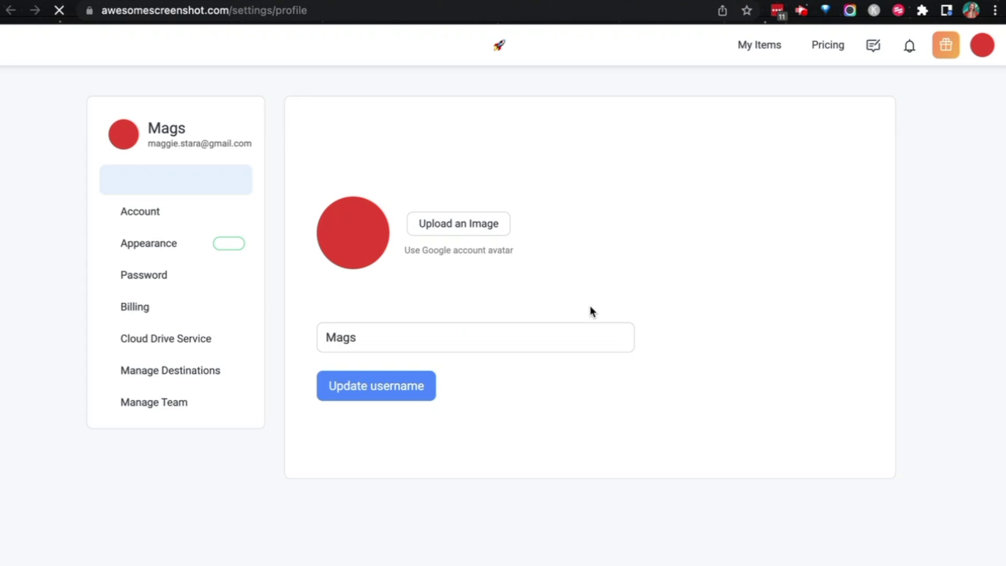
{"action": "left_click", "coordinate": [131, 348]}
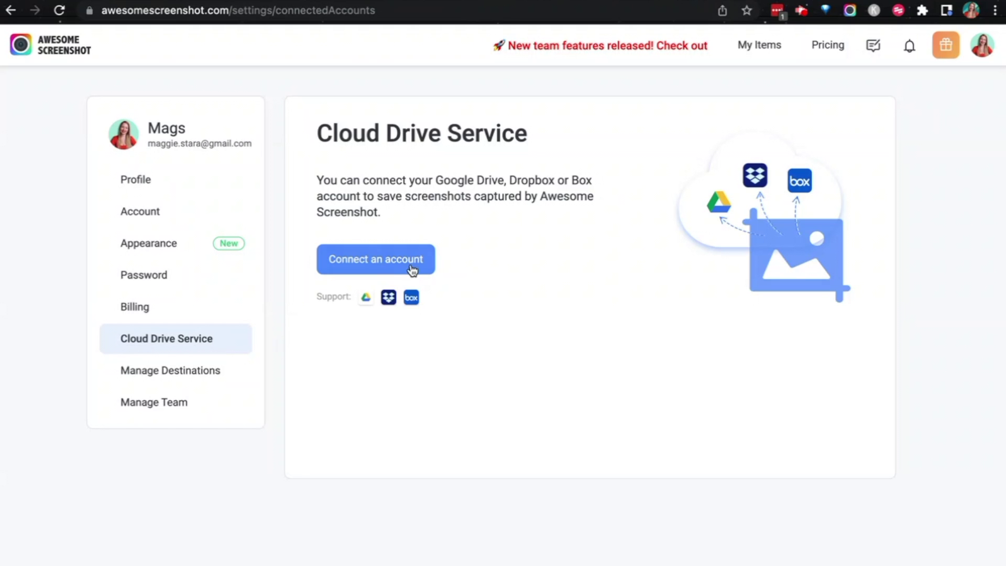
{"action": "left_click", "coordinate": [412, 269]}
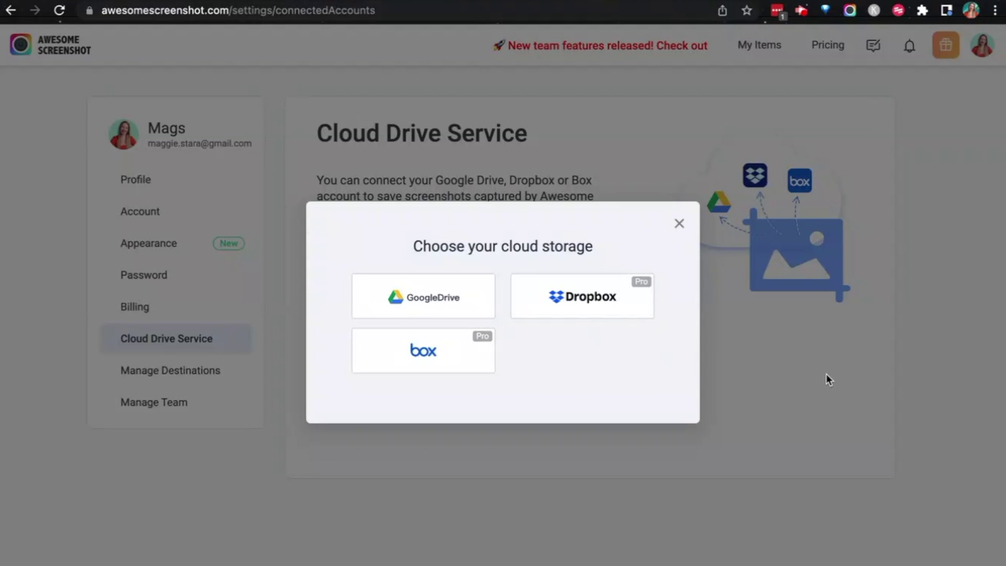
{"action": "left_click", "coordinate": [680, 212]}
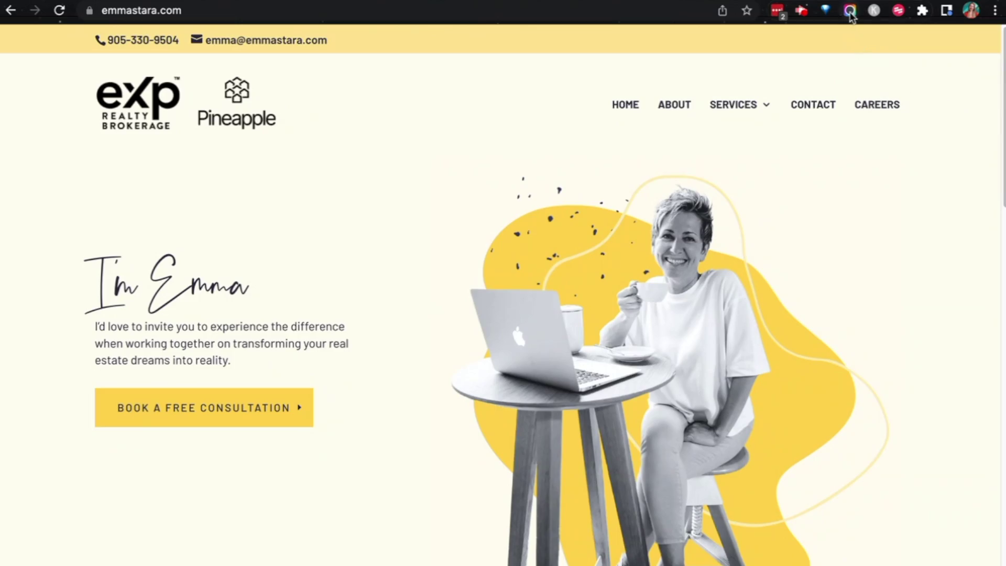
- Open the Awesome Screenshot recorder, set to This Tab at 720p saving locally
{"action": "left_click", "coordinate": [850, 11]}
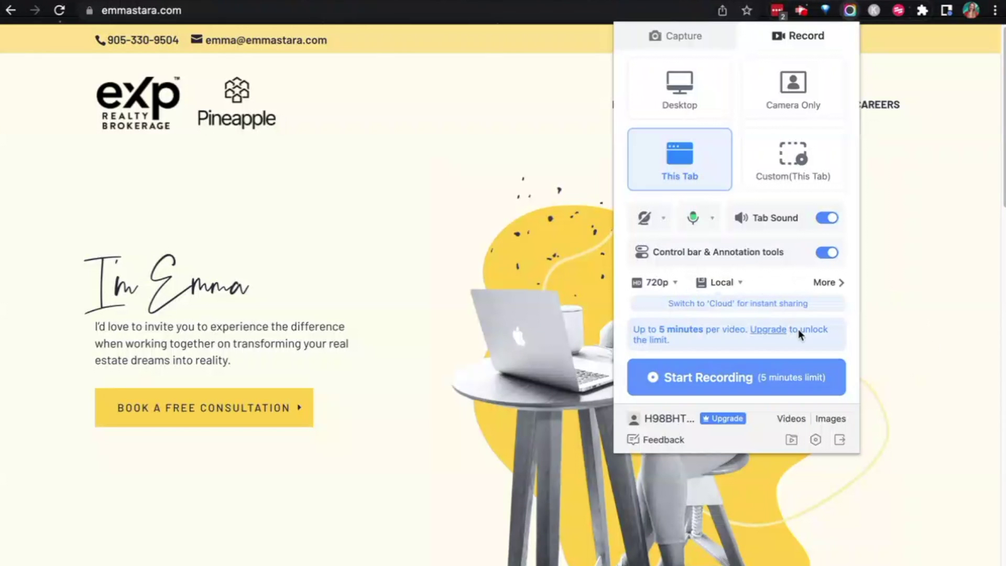
- Change the recording save location from Local to Cloud and confirm the choice
{"action": "left_click", "coordinate": [724, 287]}
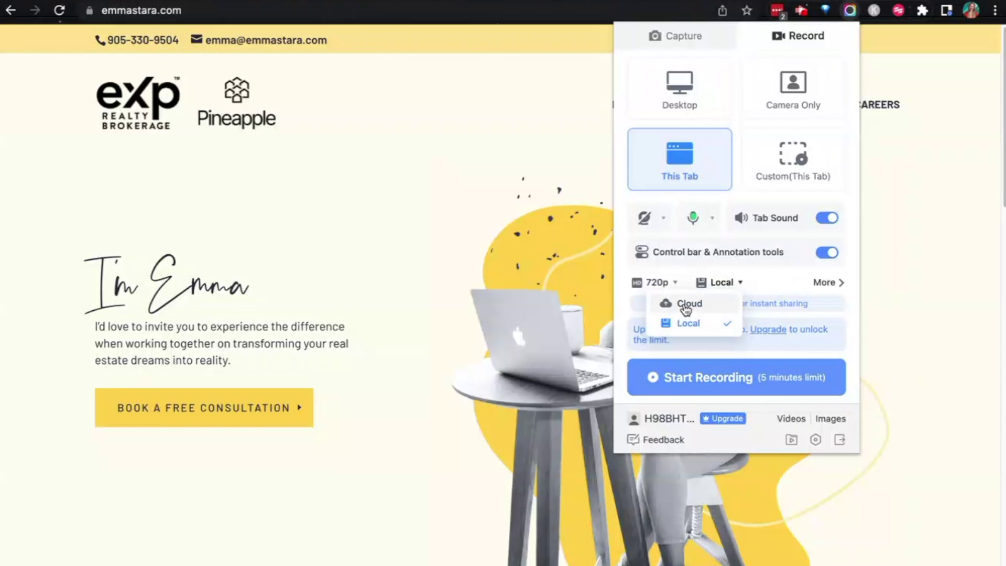
{"action": "left_click", "coordinate": [668, 302]}
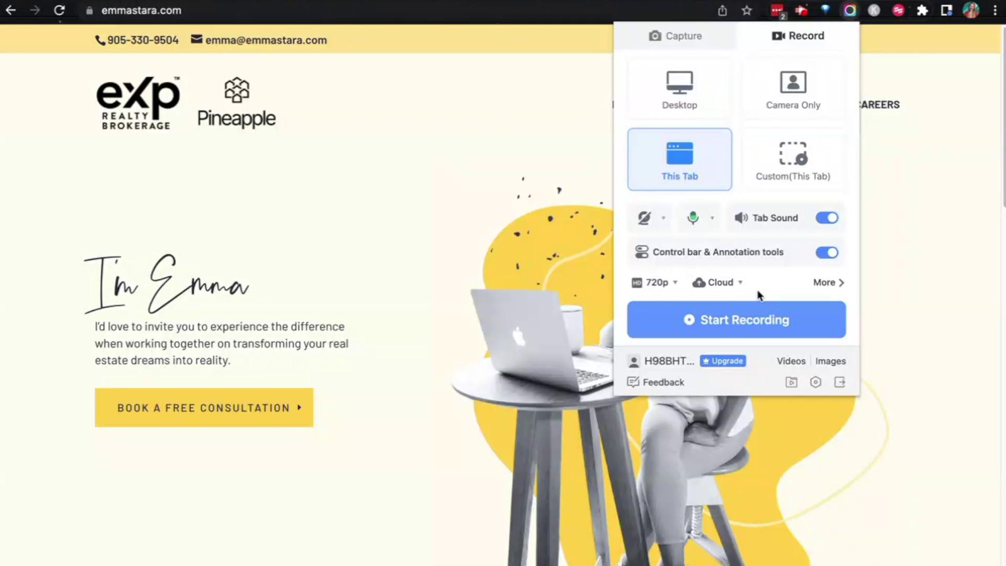
{"action": "left_click", "coordinate": [739, 283]}
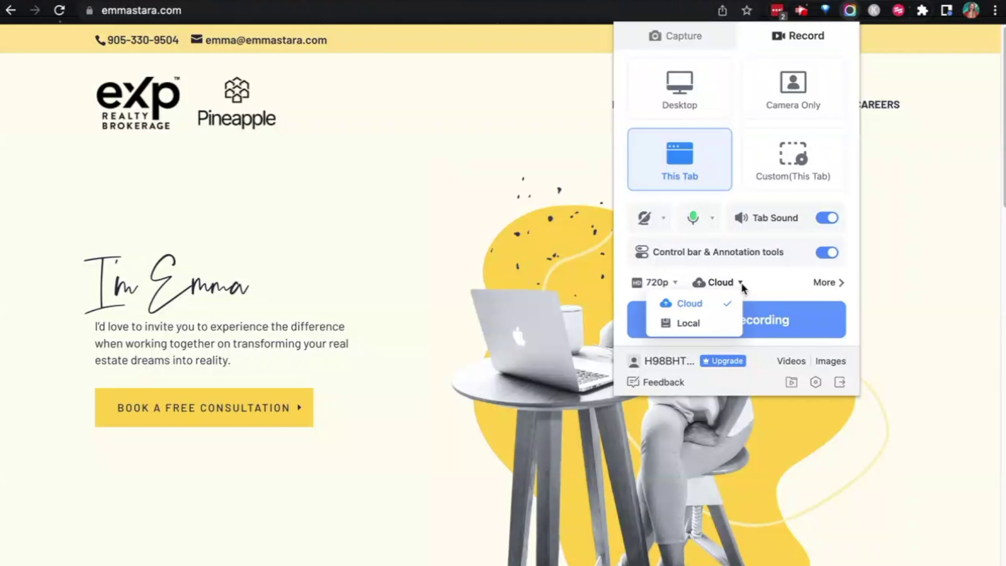
{"action": "left_click", "coordinate": [786, 286]}
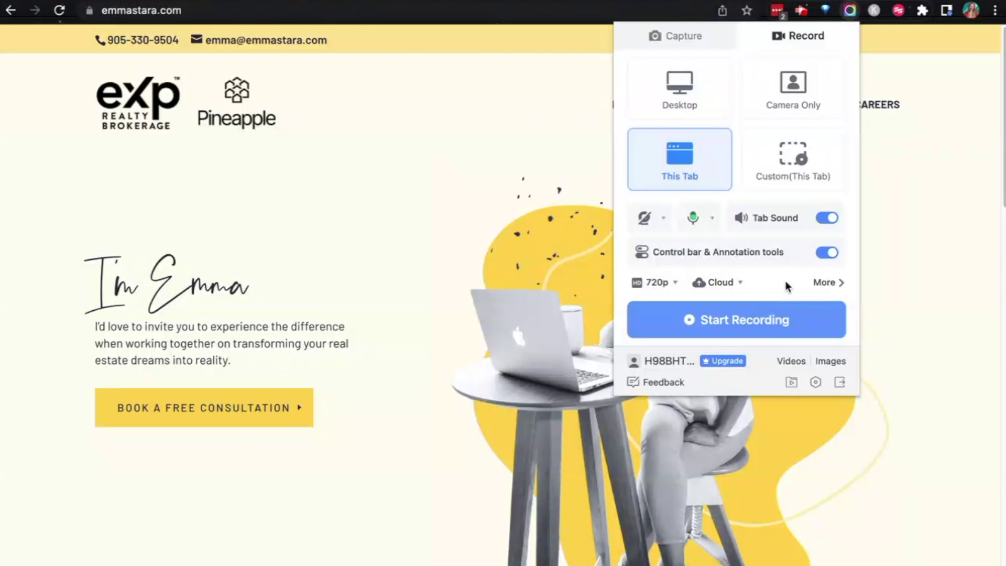
- Start recording This Tab and pick red in the annotation tools
{"action": "left_click", "coordinate": [720, 321]}
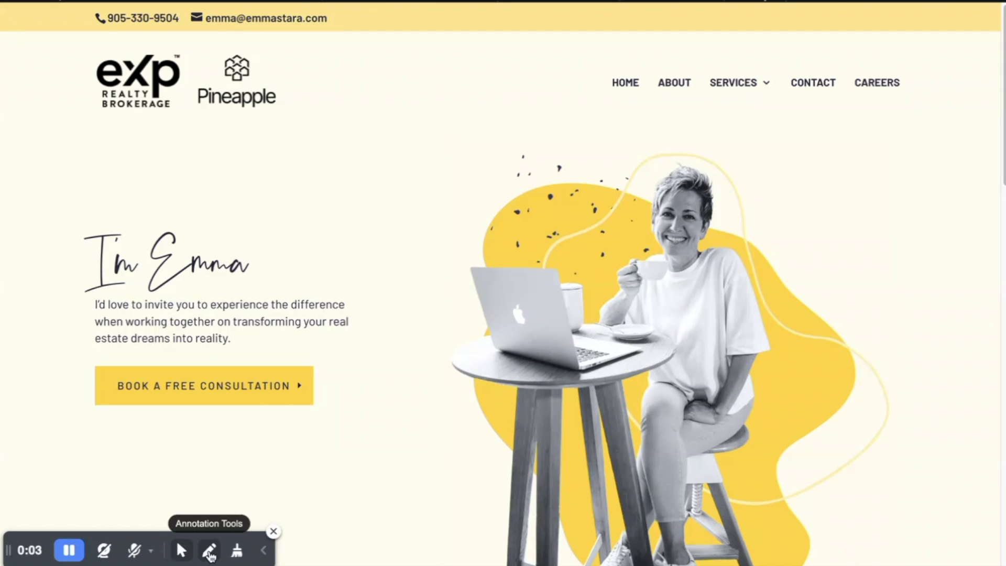
{"action": "left_click", "coordinate": [207, 550]}
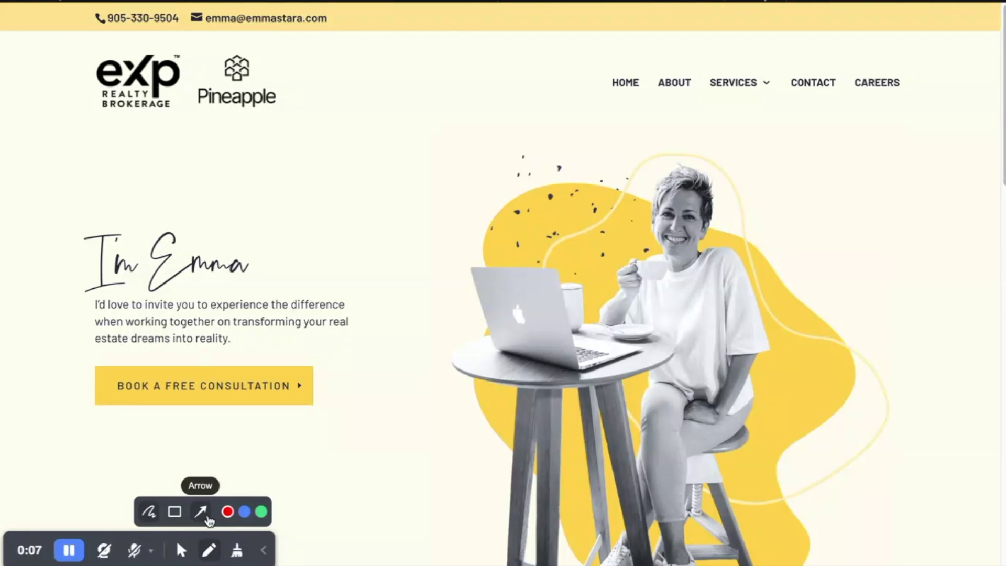
{"action": "left_click", "coordinate": [228, 512]}
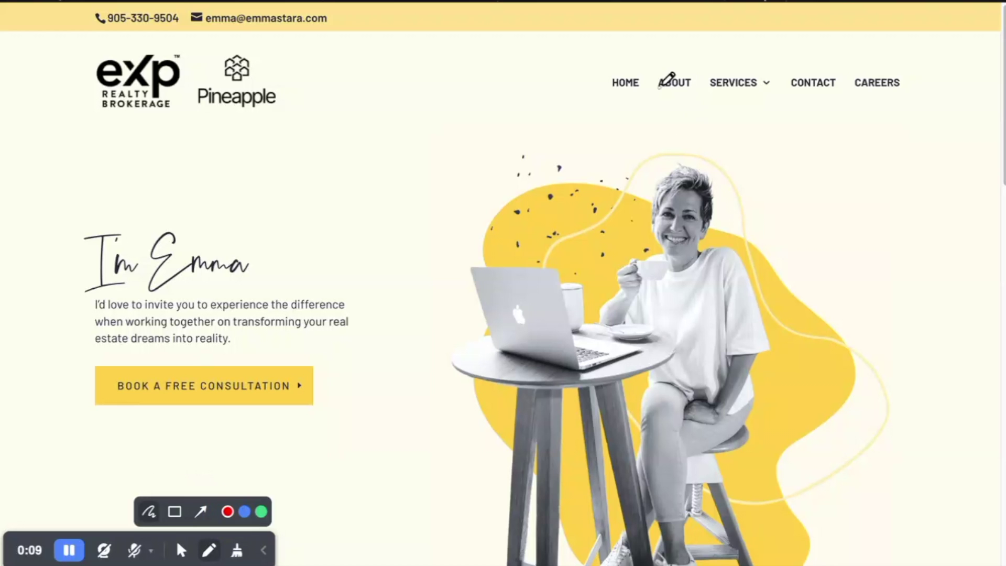
- Circle the HOME menu item in red and draw a red mark beside the hero image
{"action": "mouse_move", "coordinate": [641, 70]}
{"action": "left_mouse_down"}
{"action": "mouse_move", "coordinate": [596, 82]}
{"action": "mouse_move", "coordinate": [640, 71]}
{"action": "left_mouse_up"}
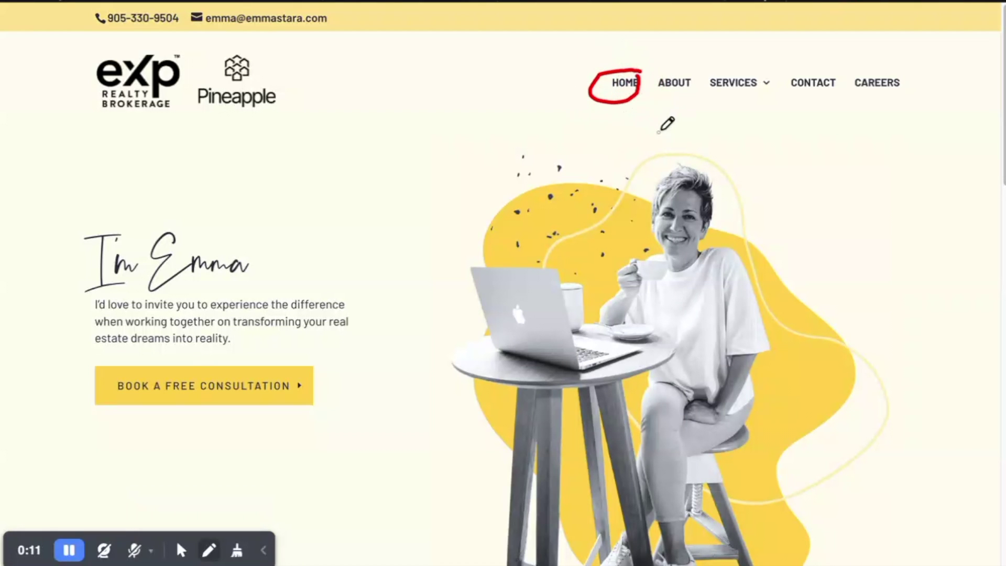
{"action": "scroll", "coordinate": [648, 119], "scroll_direction": "down", "scroll_amount": 1}
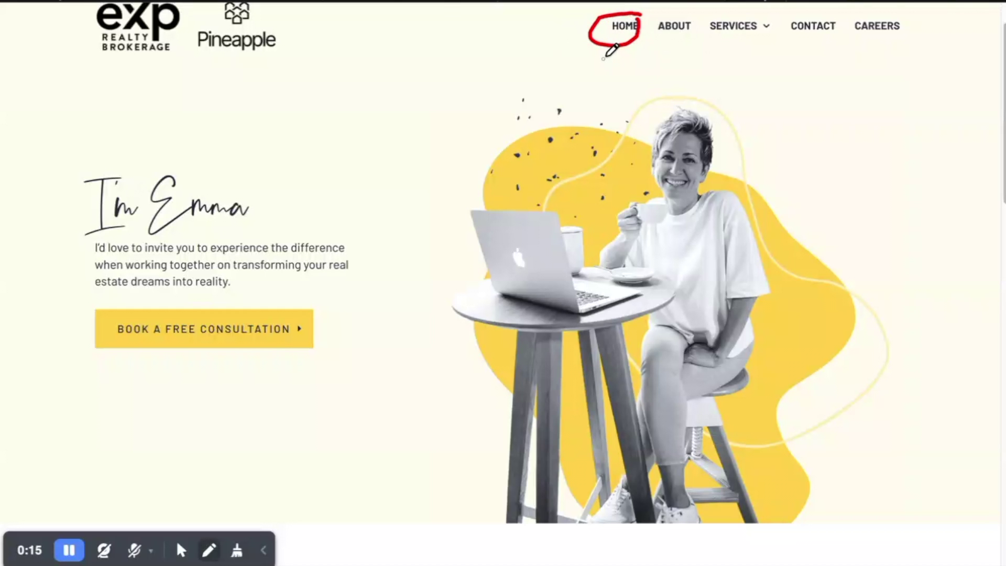
{"action": "scroll", "coordinate": [606, 58], "scroll_direction": "up", "scroll_amount": 1}
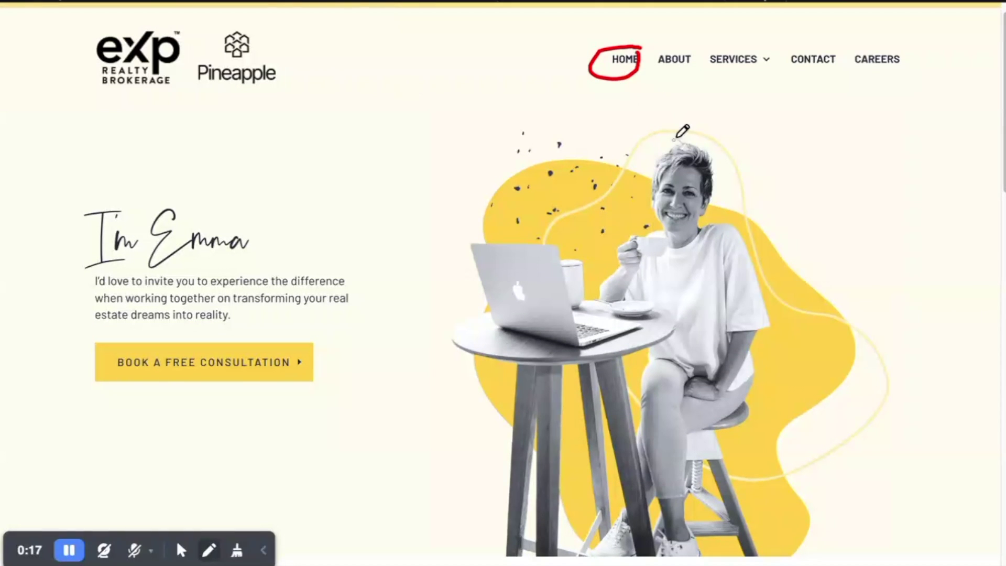
{"action": "scroll", "coordinate": [677, 142], "scroll_direction": "down", "scroll_amount": 3}
{"action": "scroll", "coordinate": [679, 151], "scroll_direction": "up", "scroll_amount": 1}
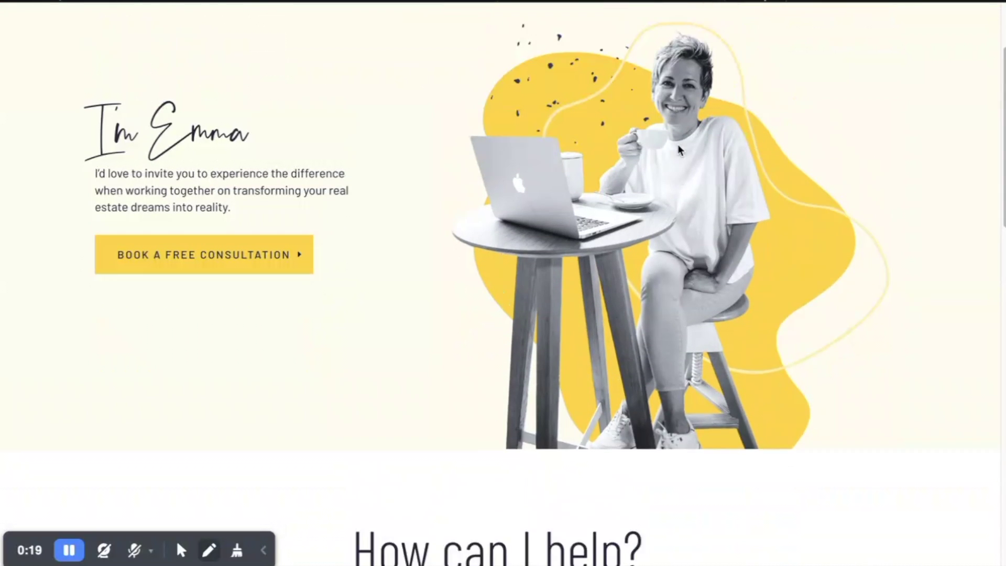
{"action": "scroll", "coordinate": [679, 151], "scroll_direction": "up", "scroll_amount": 1}
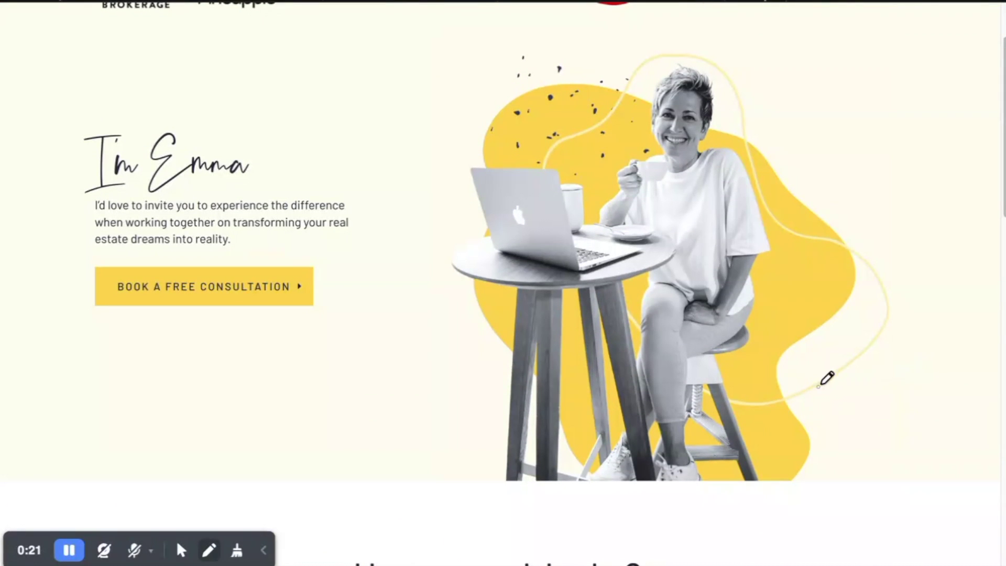
{"action": "mouse_move", "coordinate": [825, 396]}
{"action": "left_mouse_down"}
{"action": "mouse_move", "coordinate": [820, 417]}
{"action": "mouse_move", "coordinate": [833, 426]}
{"action": "mouse_move", "coordinate": [820, 399]}
{"action": "left_mouse_up"}
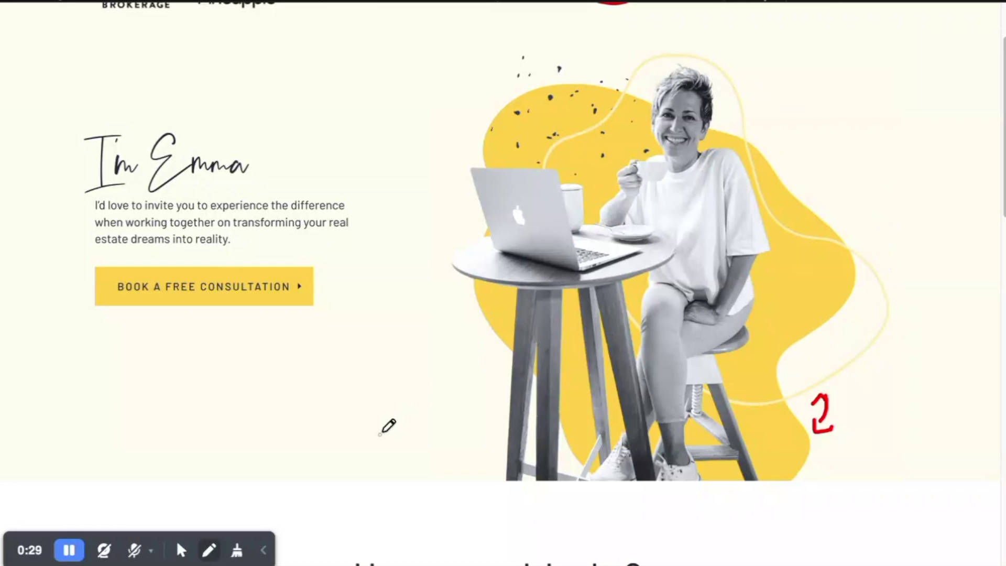
- Draw a red arrow pointing to the Sell card's Learn more button during the recording
{"action": "scroll", "coordinate": [256, 406], "scroll_direction": "down", "scroll_amount": 8}
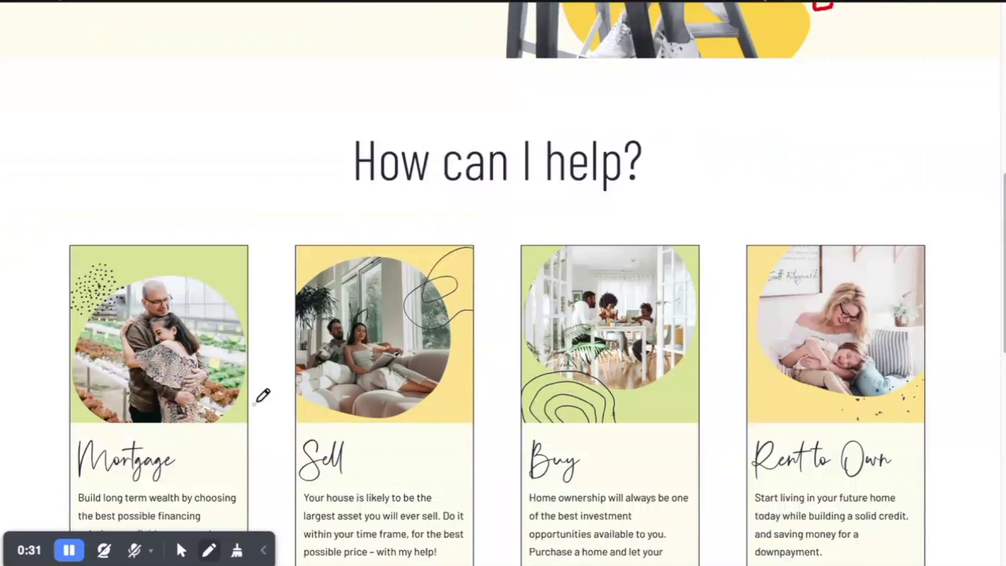
{"action": "scroll", "coordinate": [262, 396], "scroll_direction": "down", "scroll_amount": 5}
{"action": "scroll", "coordinate": [262, 395], "scroll_direction": "up", "scroll_amount": 1}
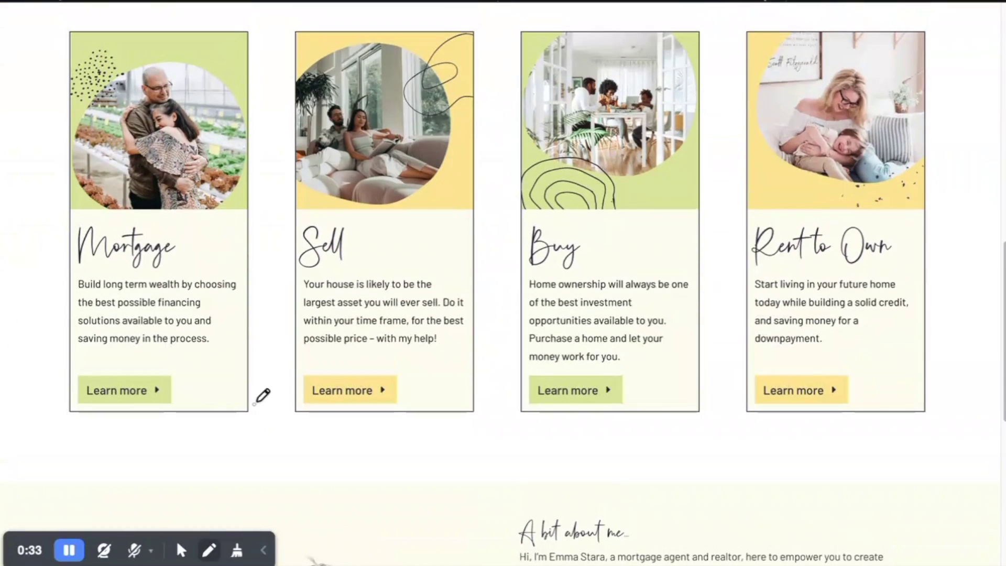
{"action": "left_click_drag", "start_coordinate": [292, 446], "coordinate": [330, 400]}
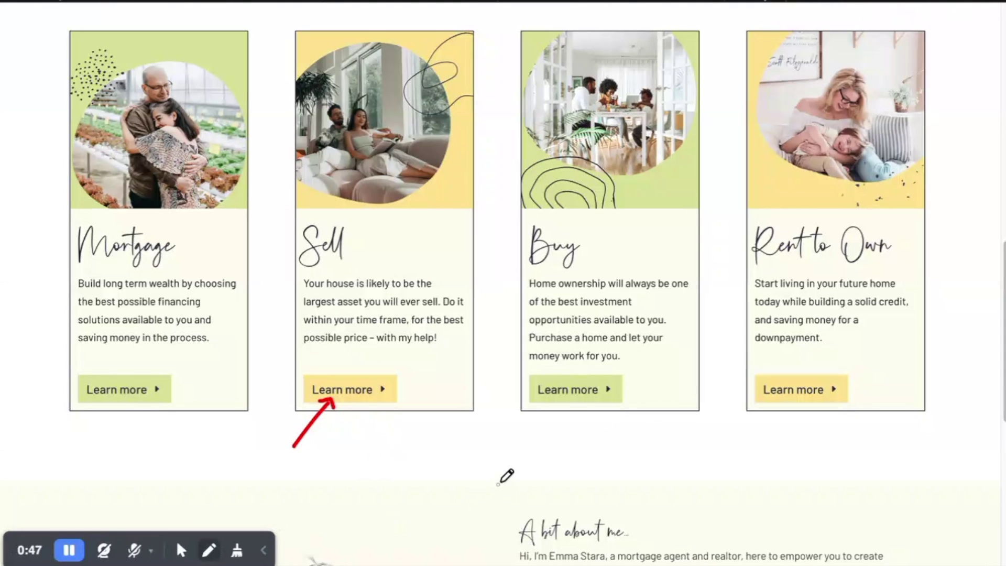
{"action": "scroll", "coordinate": [506, 475], "scroll_direction": "down", "scroll_amount": 6}
{"action": "scroll", "coordinate": [506, 475], "scroll_direction": "up", "scroll_amount": 20}
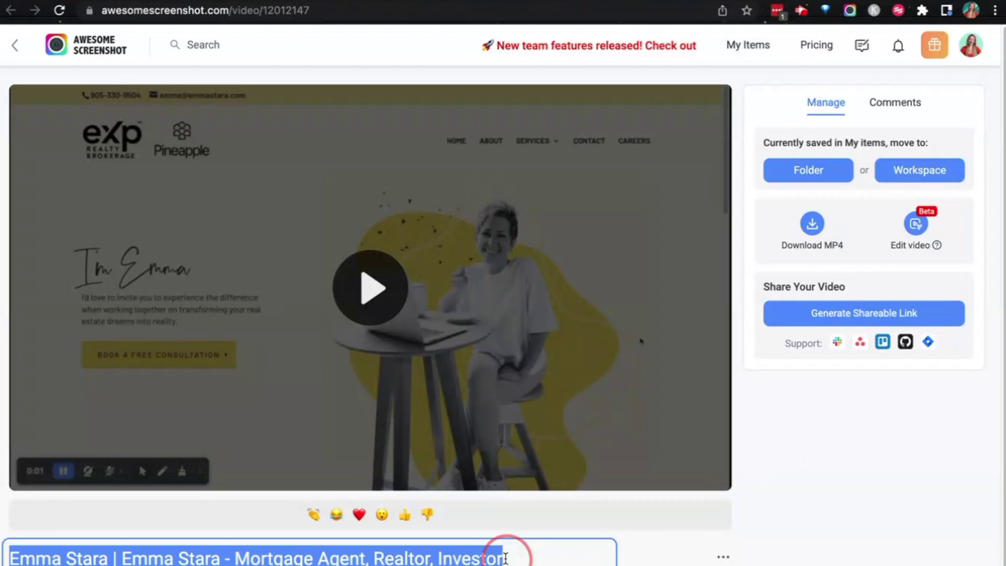
- Replace the video's page-title name with "Website Review 1" and save it
{"action": "scroll", "coordinate": [490, 554], "scroll_direction": "down", "scroll_amount": 1}
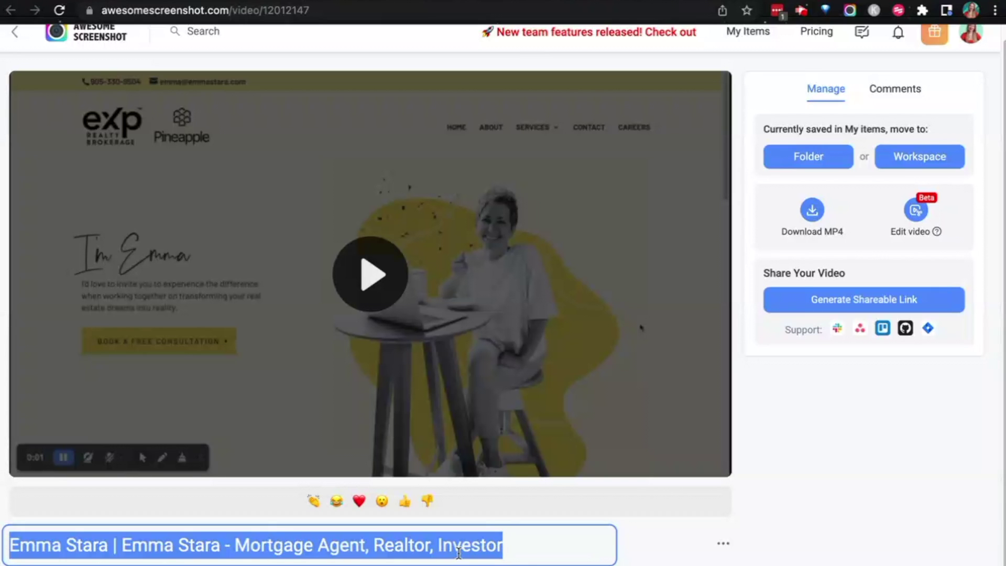
{"action": "type", "text": "Wesb"}
{"action": "key", "text": "BackSpace"}
{"action": "key", "text": "BackSpace"}
{"action": "type", "text": "bs"}
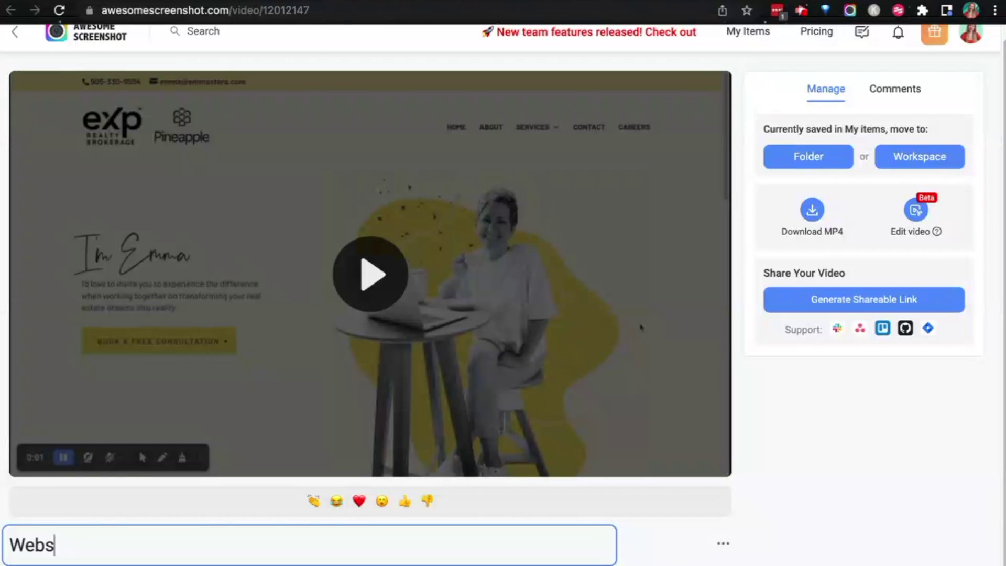
{"action": "type", "text": "ite Review"}
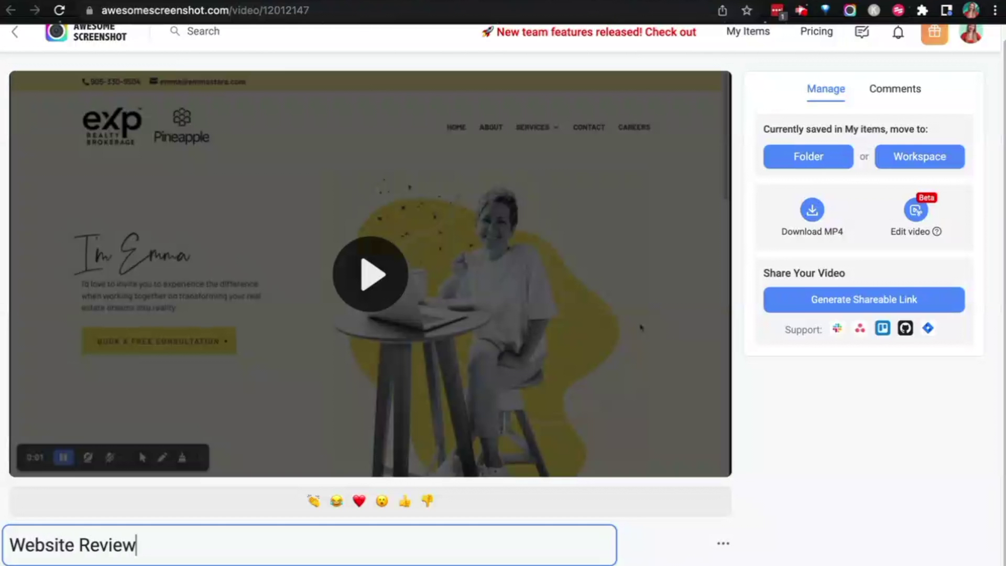
{"action": "type", "text": " 1"}
{"action": "left_click", "coordinate": [891, 445]}
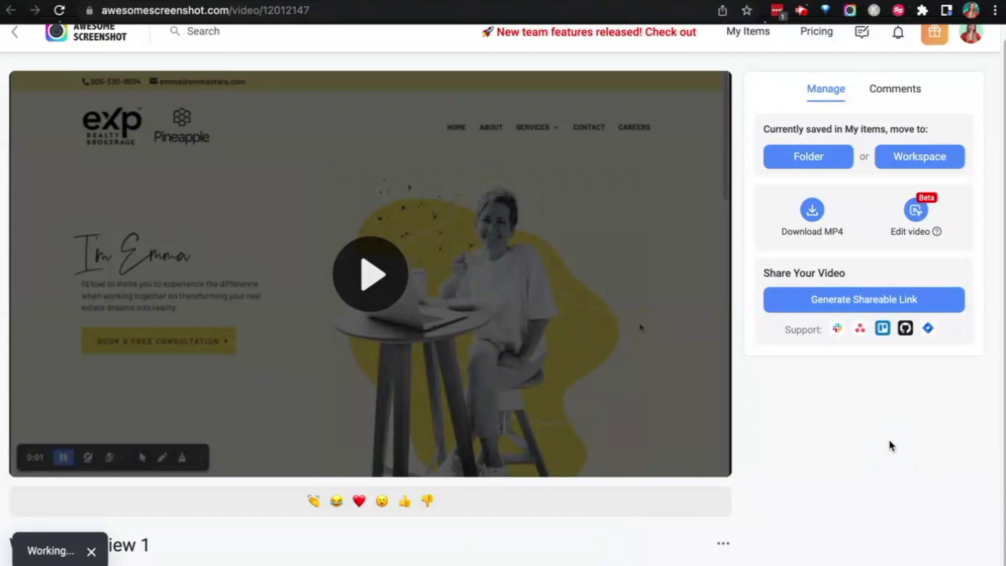
{"action": "scroll", "coordinate": [868, 435], "scroll_direction": "up", "scroll_amount": 1}
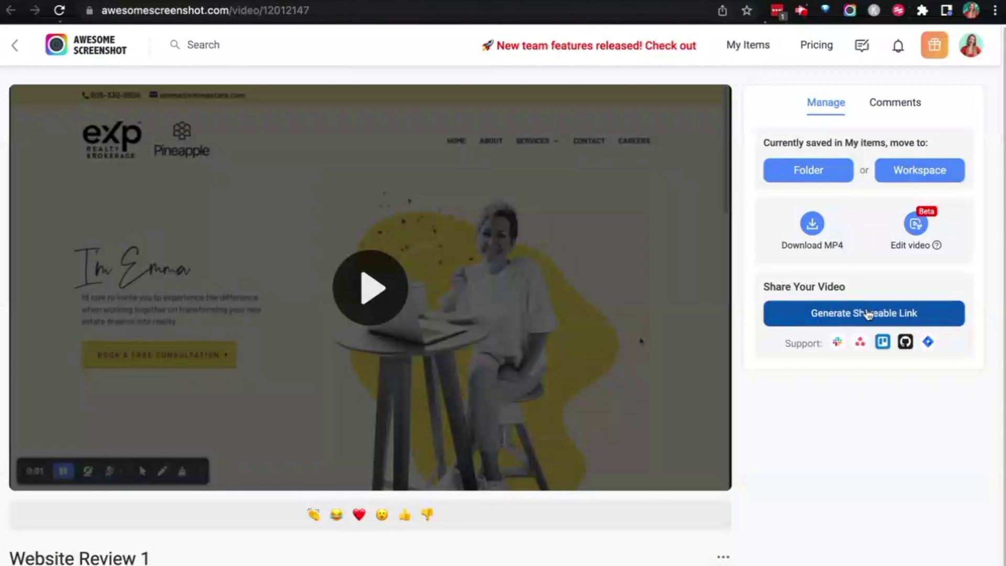
- Generate a shareable link for 'Website Review 1' and load it in a new incognito window
{"action": "left_click", "coordinate": [829, 313]}
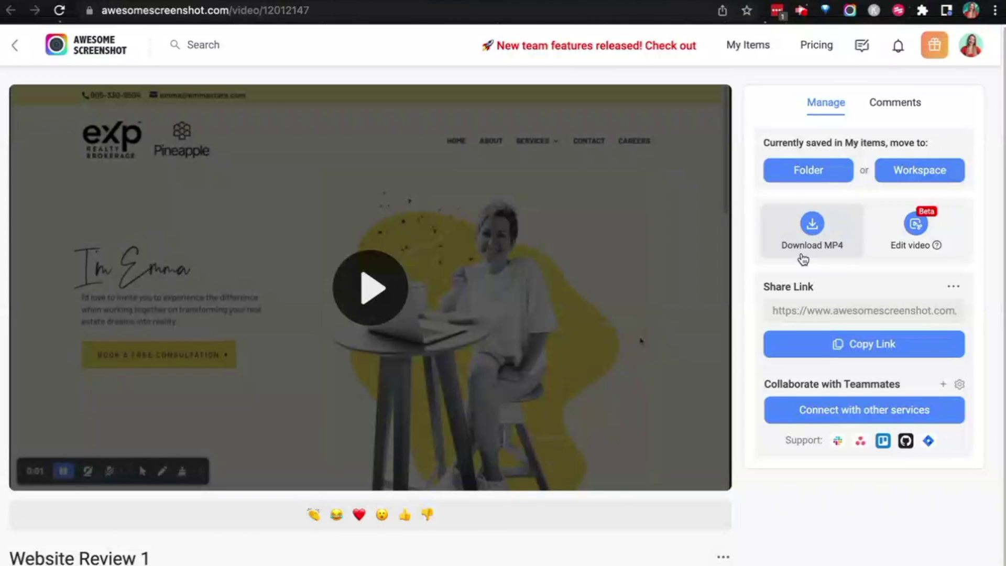
{"action": "left_click", "coordinate": [995, 10]}
{"action": "left_click", "coordinate": [817, 58]}
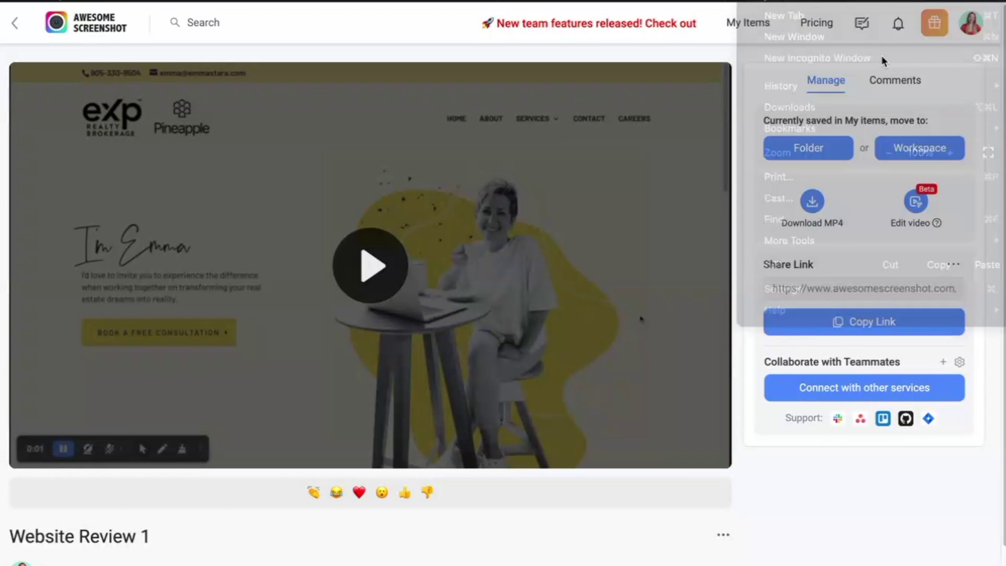
{"action": "key", "text": "ctrl+v"}
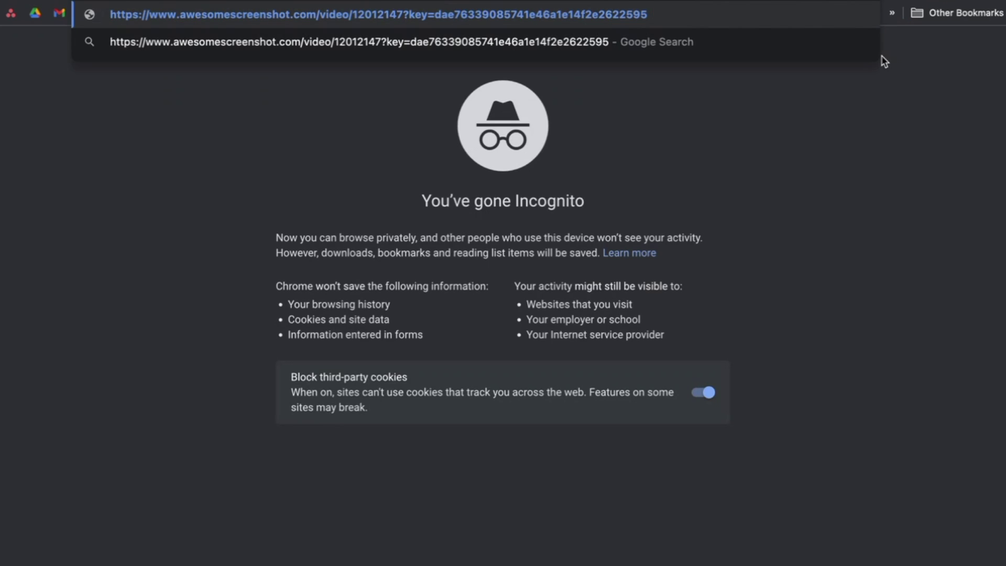
{"action": "key", "text": "Return"}
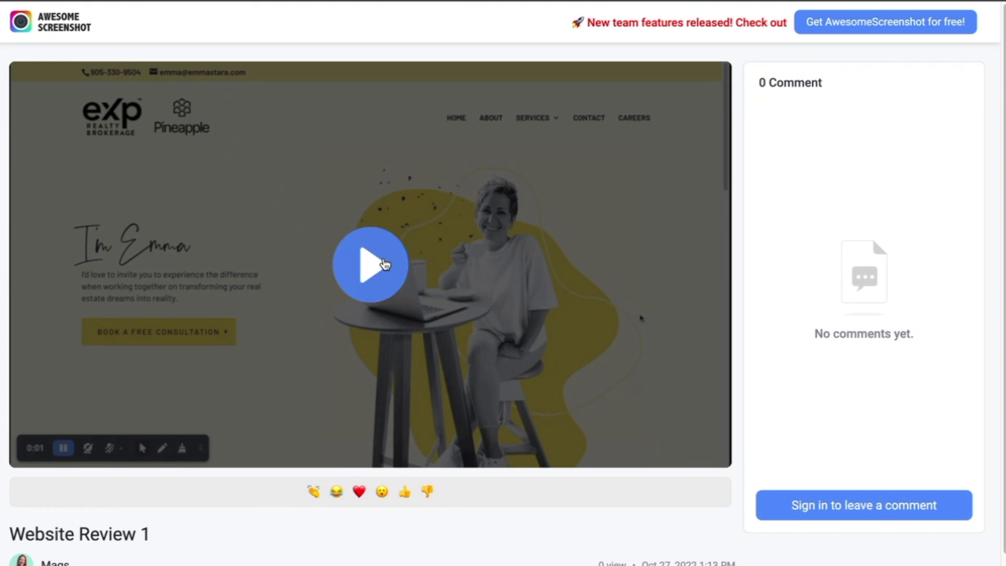
- Play the shared video, then pause and seek to 00:23 to show the red annotation marks
{"action": "left_click", "coordinate": [382, 262]}
{"action": "mouse_move", "coordinate": [71, 452]}
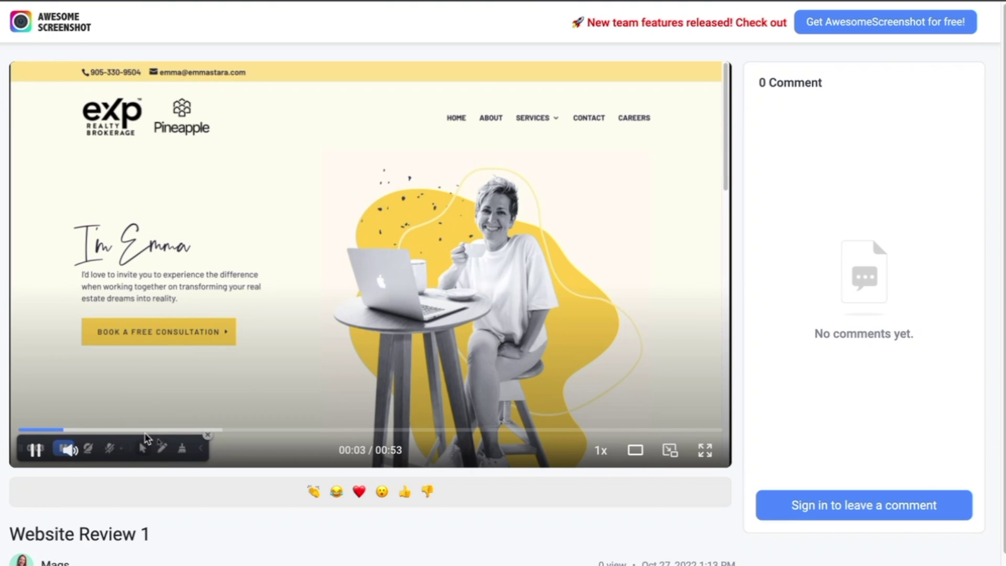
{"action": "left_click", "coordinate": [36, 449]}
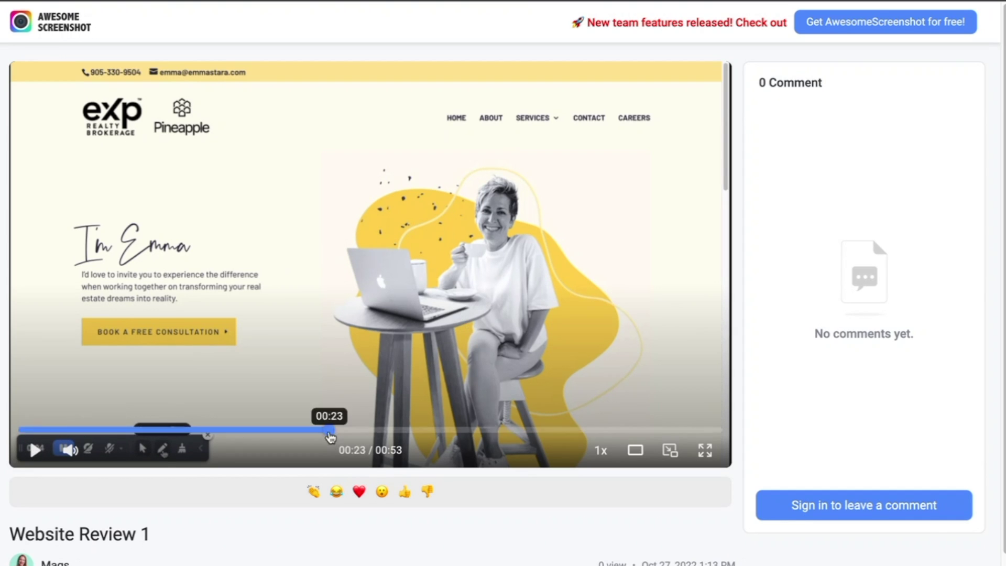
{"action": "left_click", "coordinate": [329, 431]}
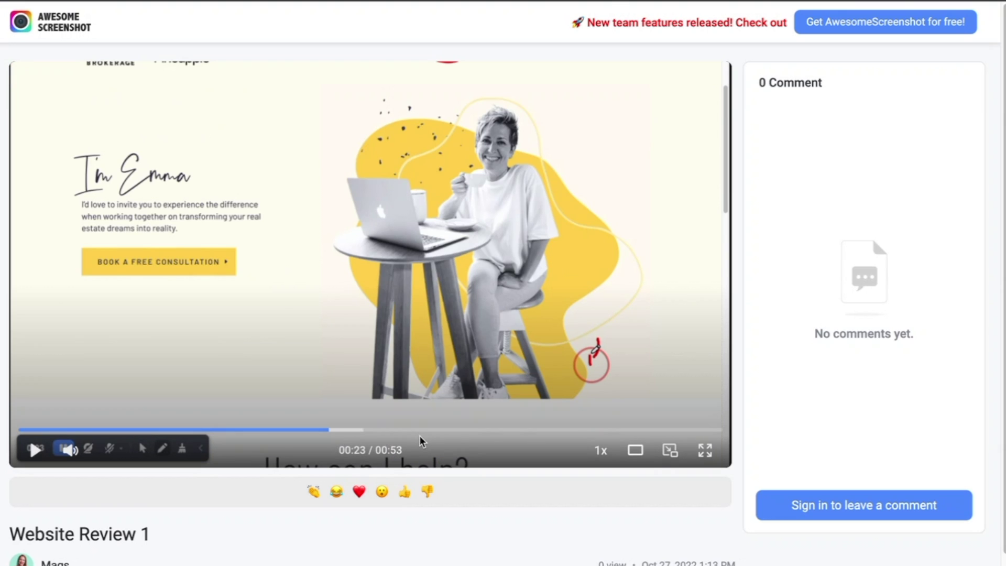
{"action": "scroll", "coordinate": [423, 438], "scroll_direction": "down", "scroll_amount": 1}
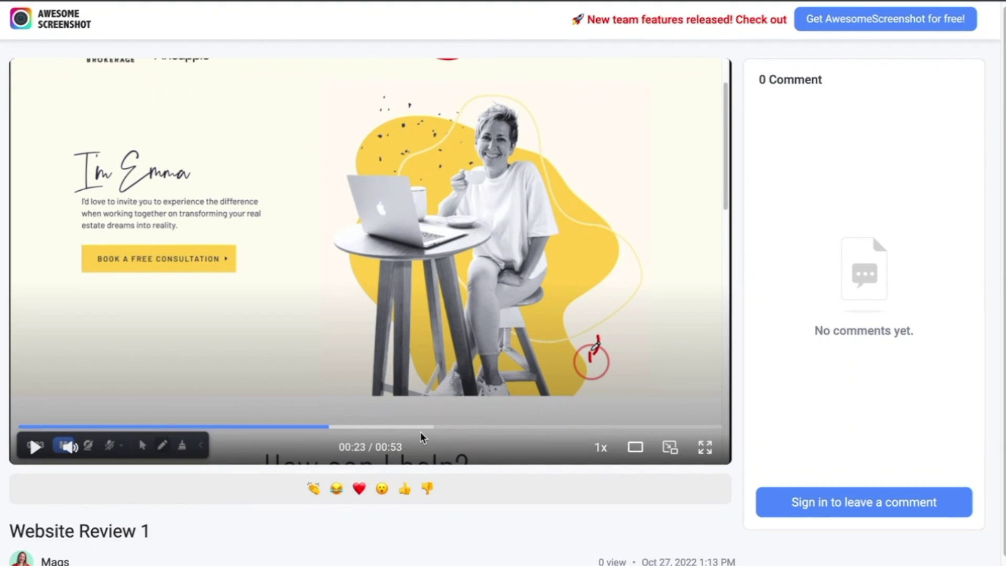